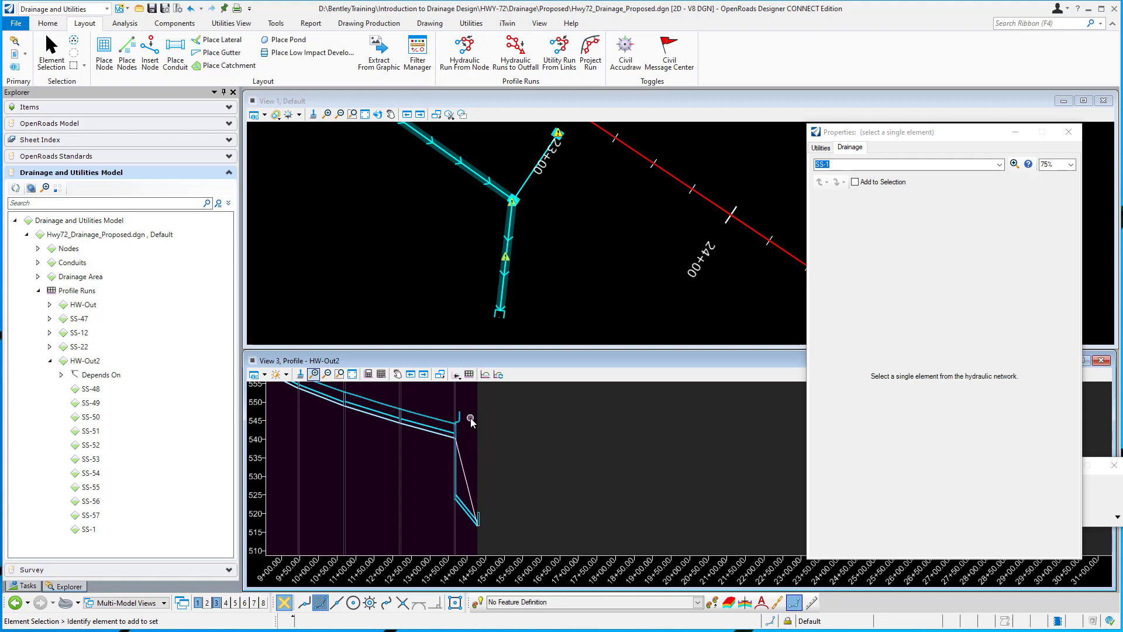
Set the Set Invert to Stop? option to True for conduit SS-1, the steep last pipe in the HW-Out2 profile.
scroll(465, 449, up, 1)
scroll(454, 476, down, 1)
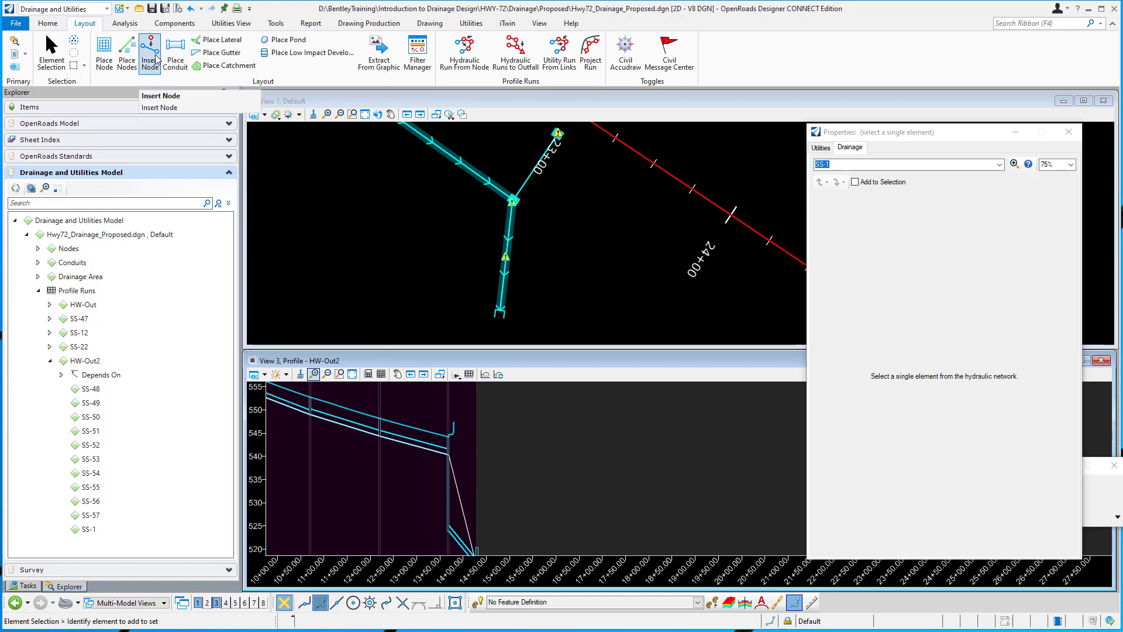
click(460, 543)
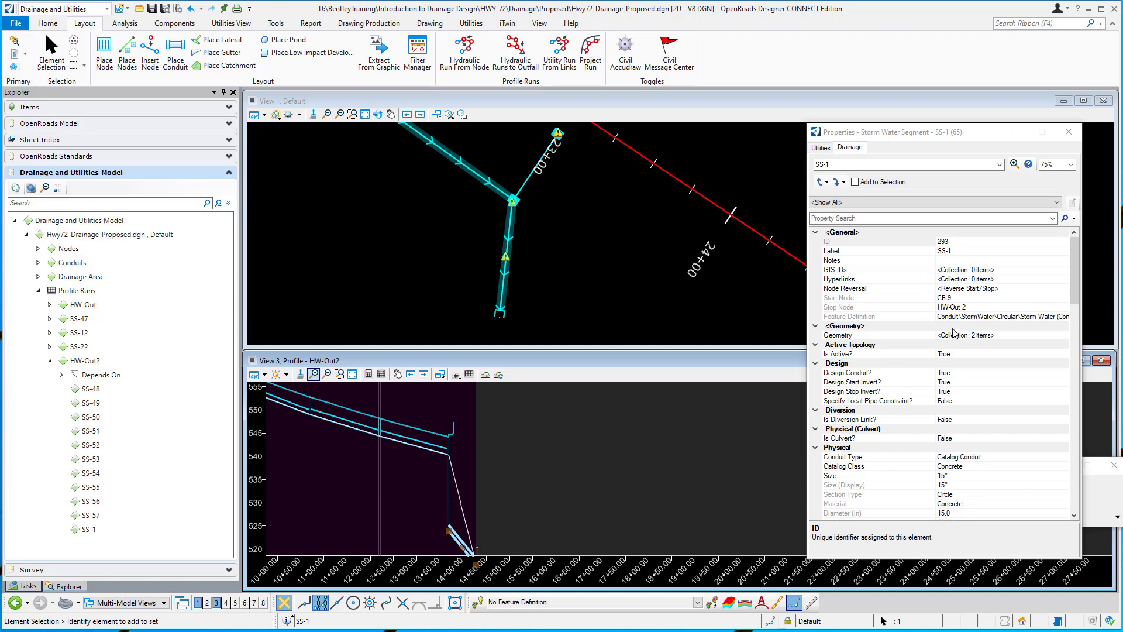
scroll(945, 398, down, 1)
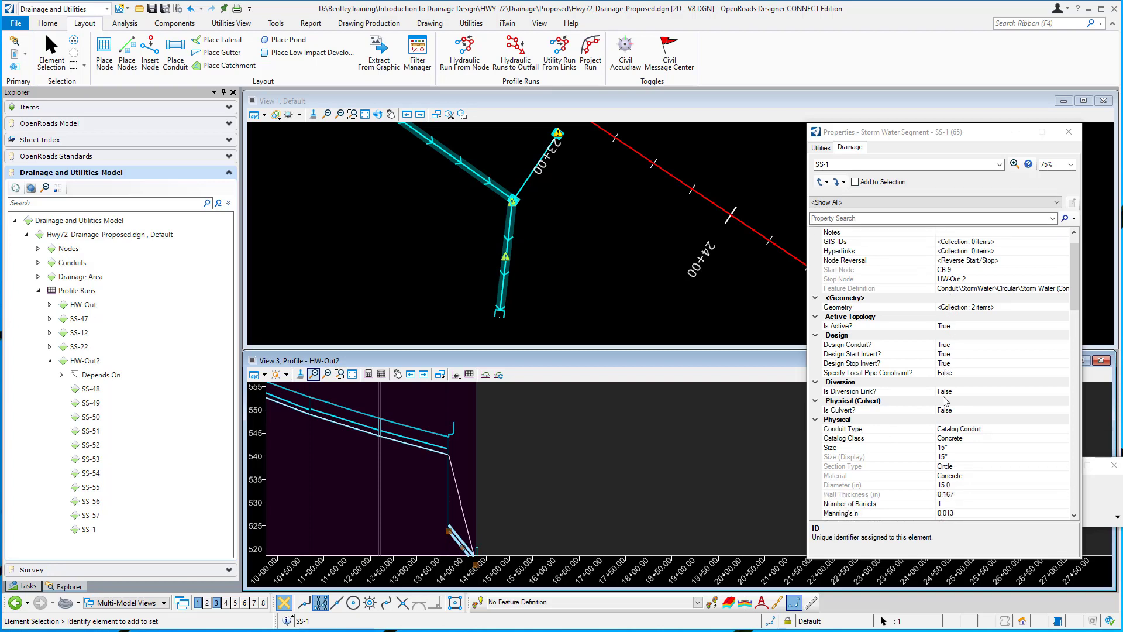
scroll(945, 400, down, 1)
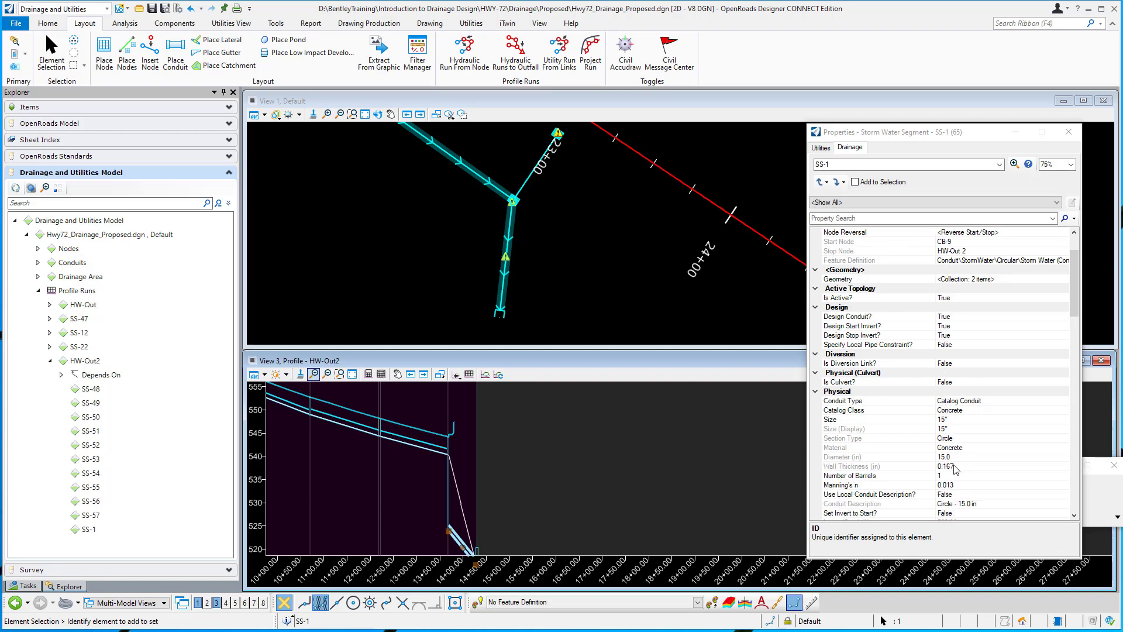
scroll(955, 457, down, 1)
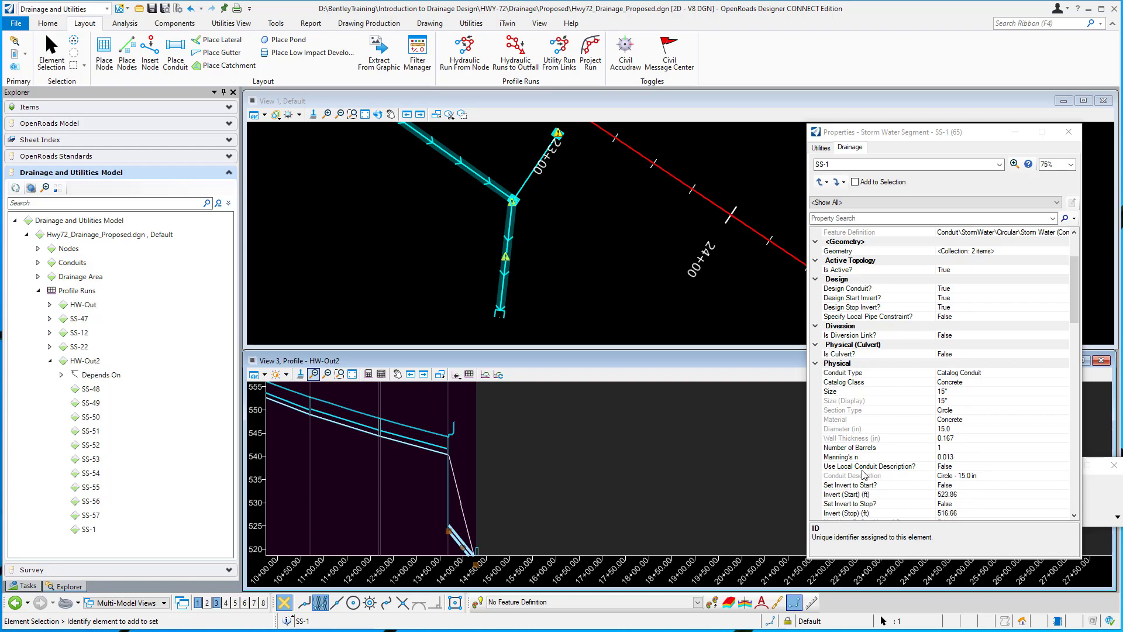
click(837, 485)
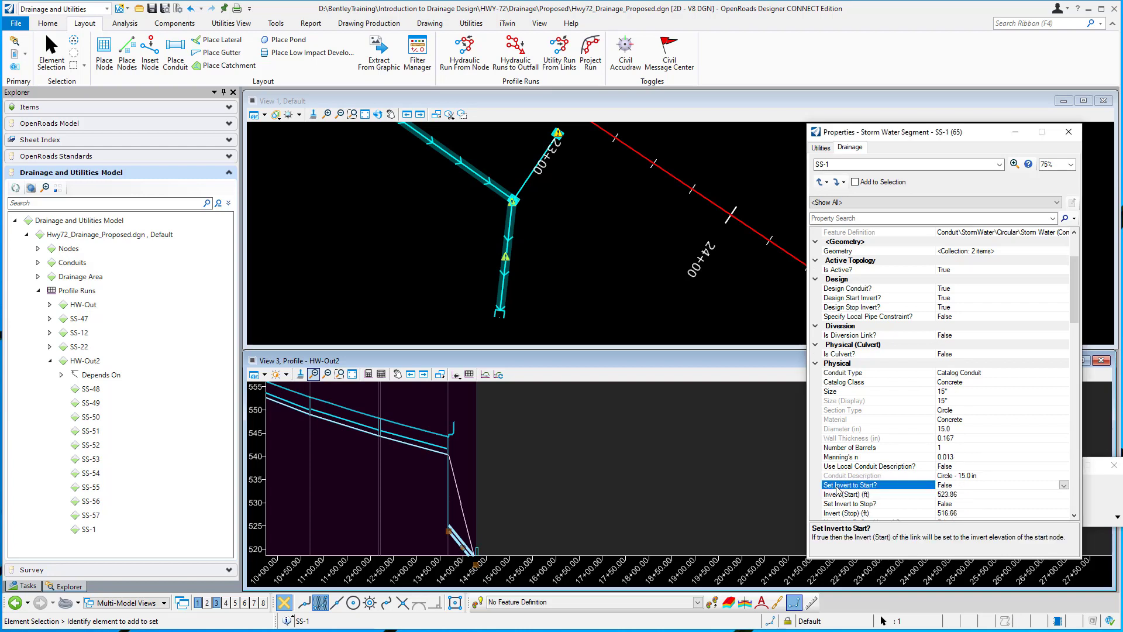
click(842, 504)
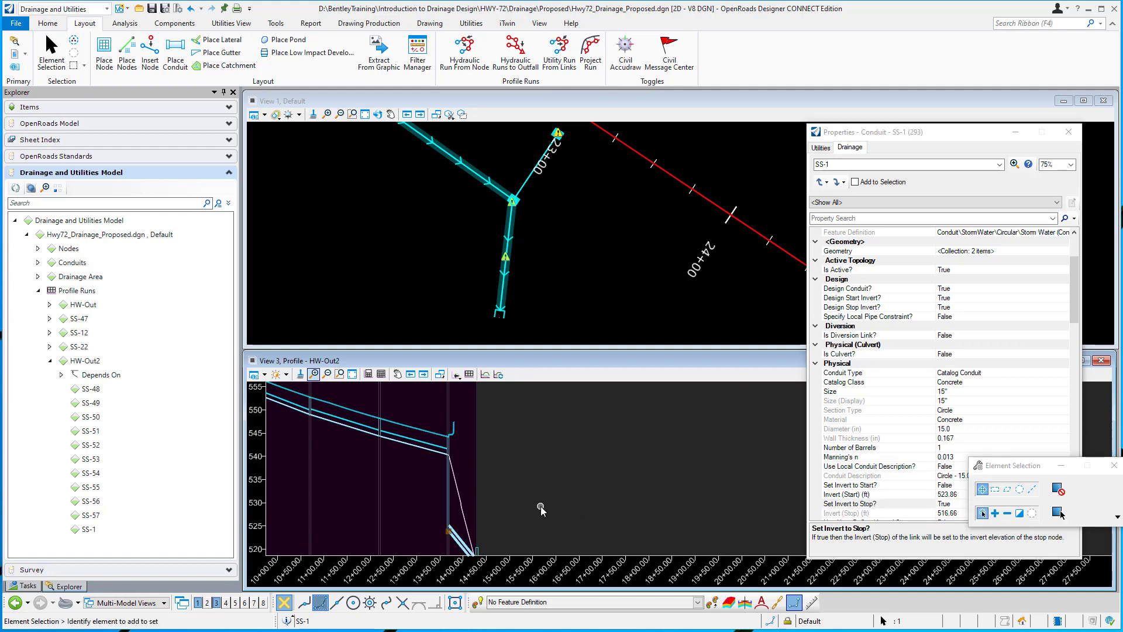
scroll(453, 541, up, 4)
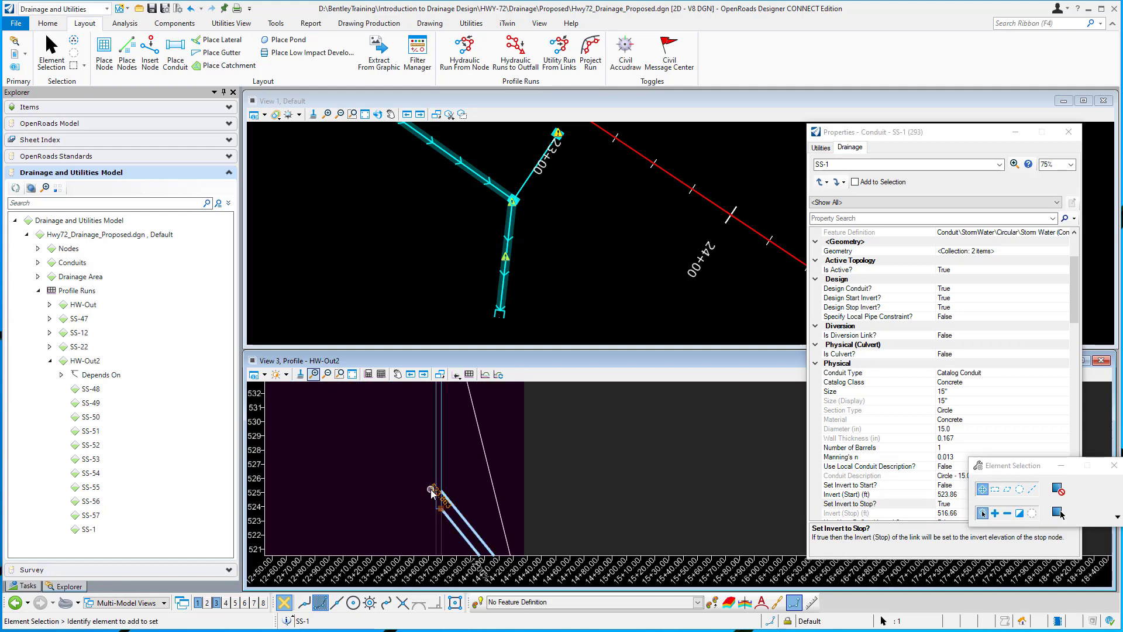
scroll(440, 508, up, 1)
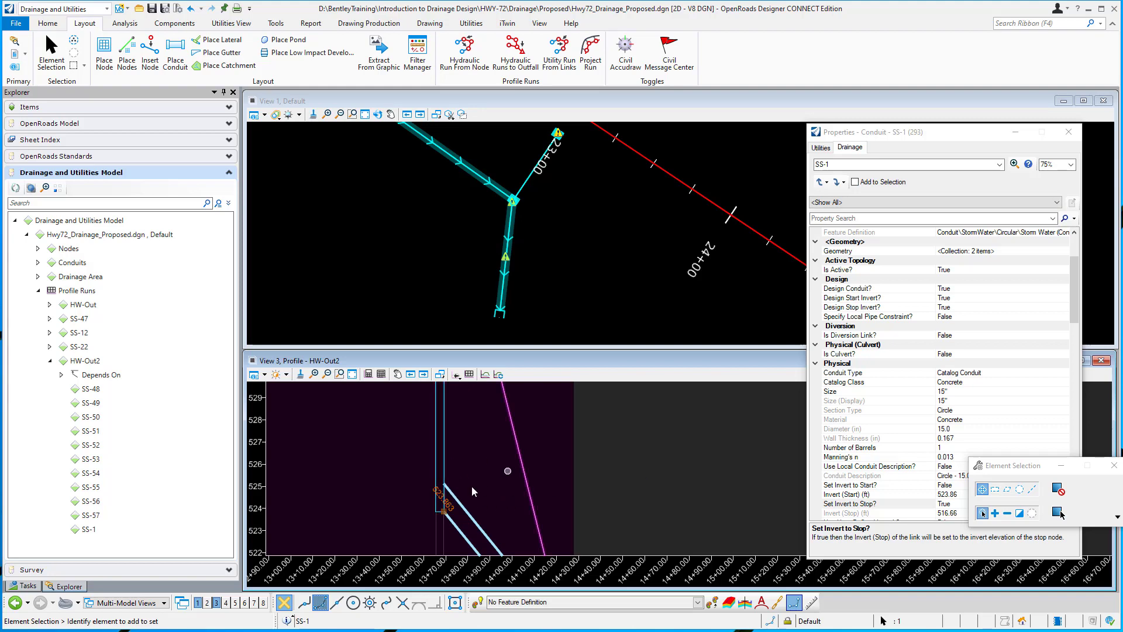
scroll(443, 483, down, 5)
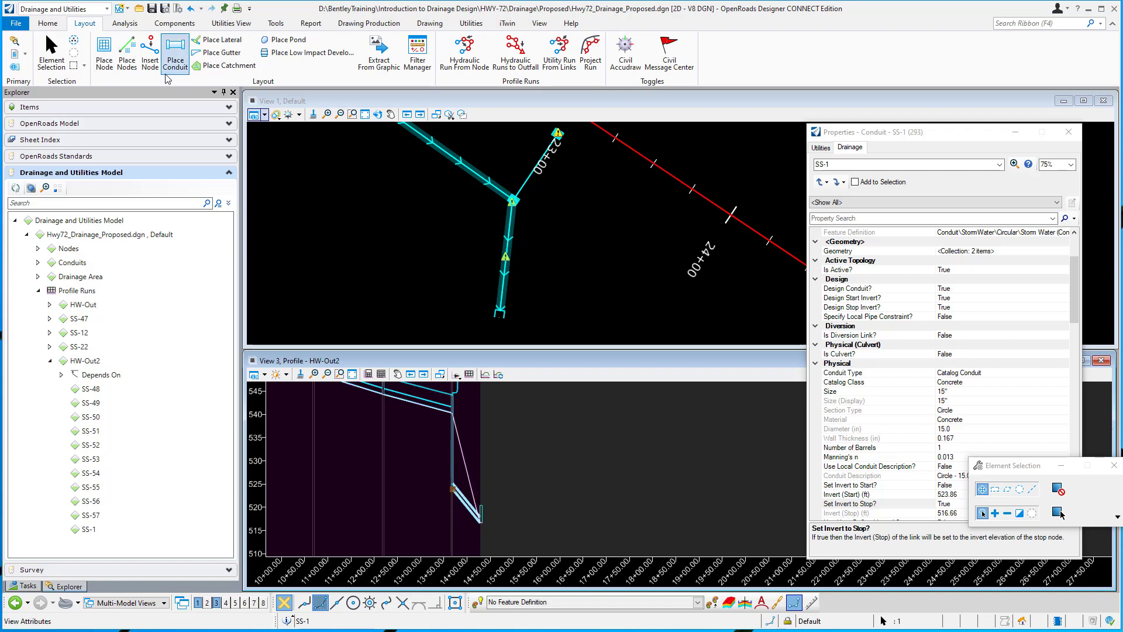
click(467, 513)
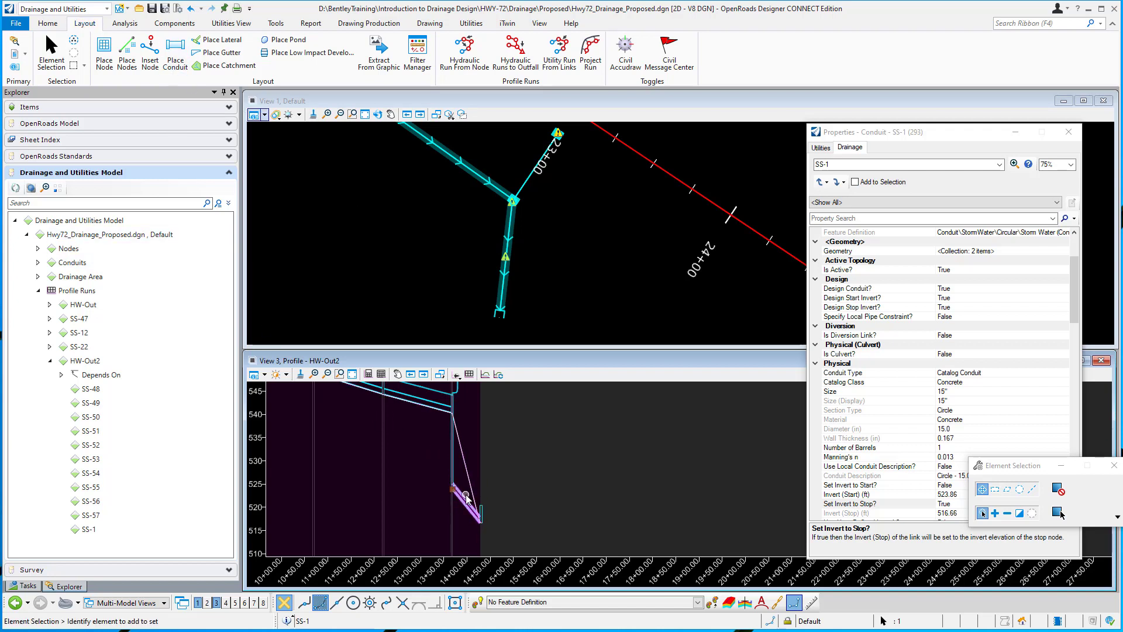
click(155, 54)
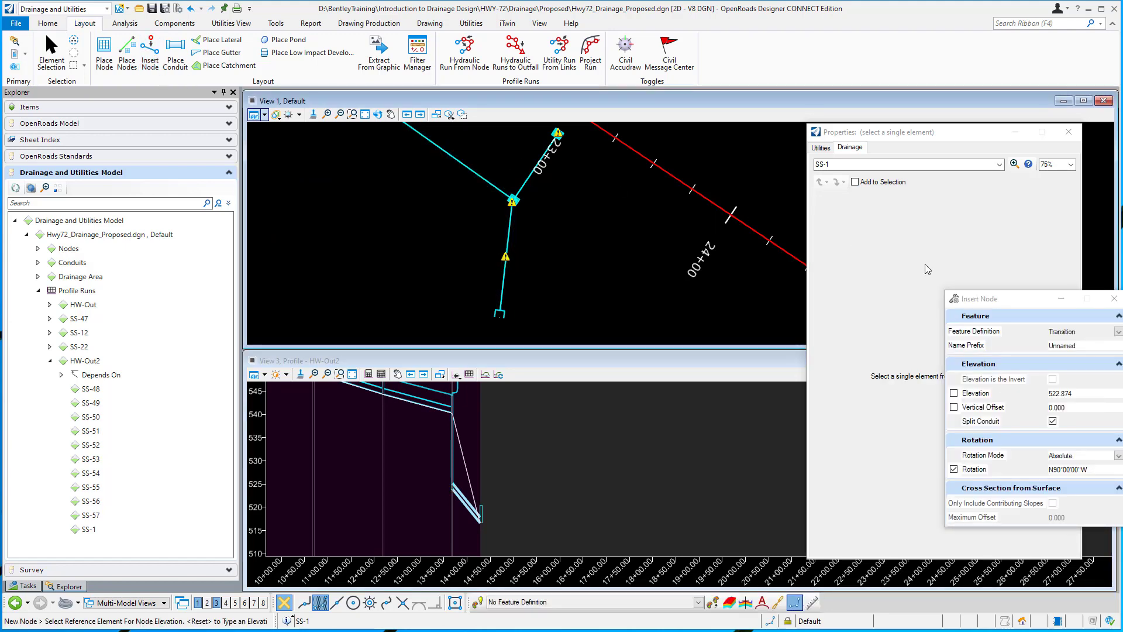
drag(1024, 302, 706, 233)
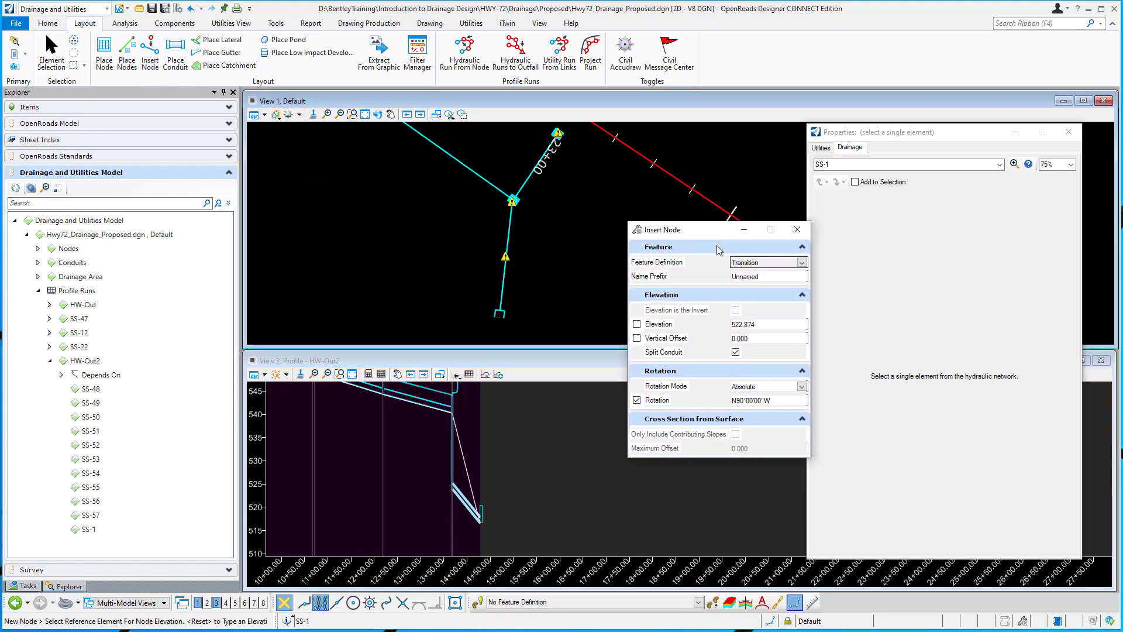
click(802, 263)
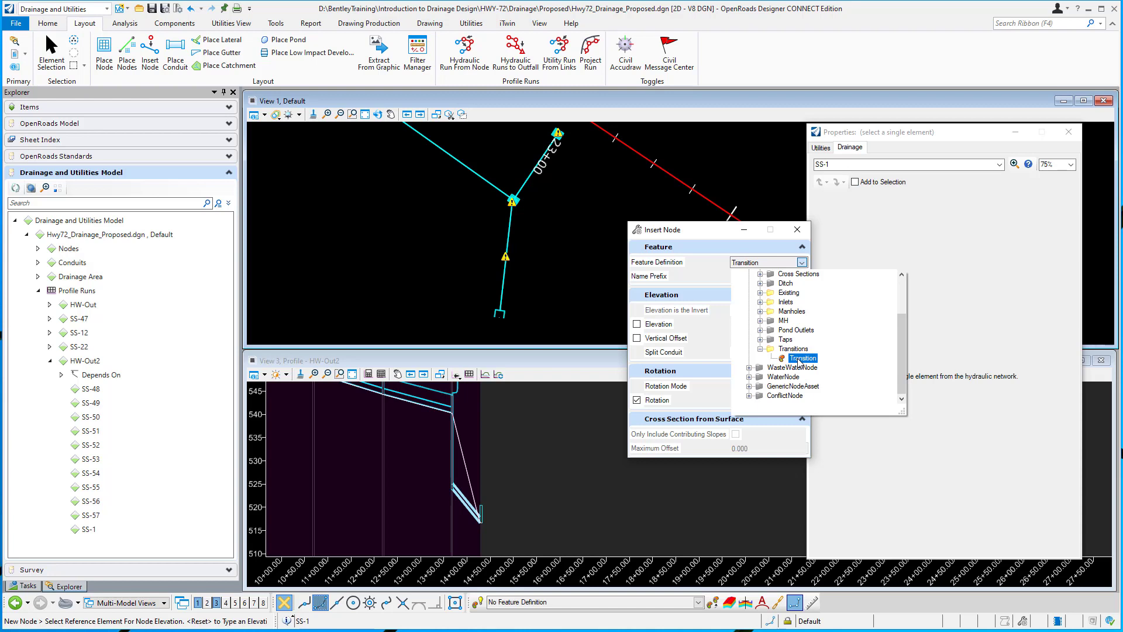
click(799, 358)
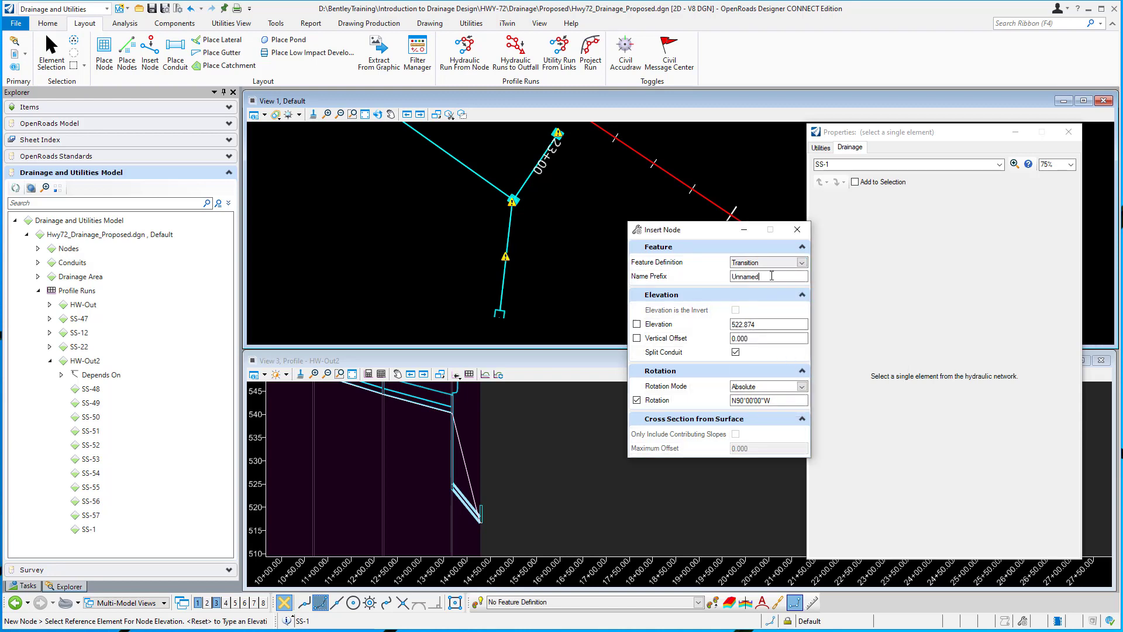
click(683, 278)
text(T-1)
key(Tab)
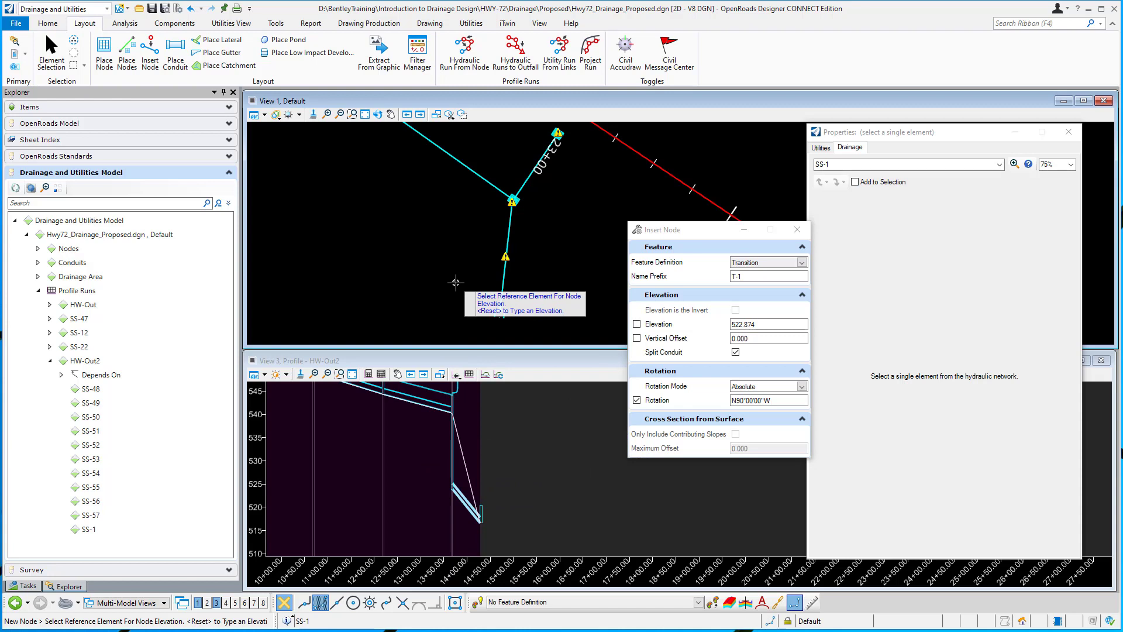
click(504, 280)
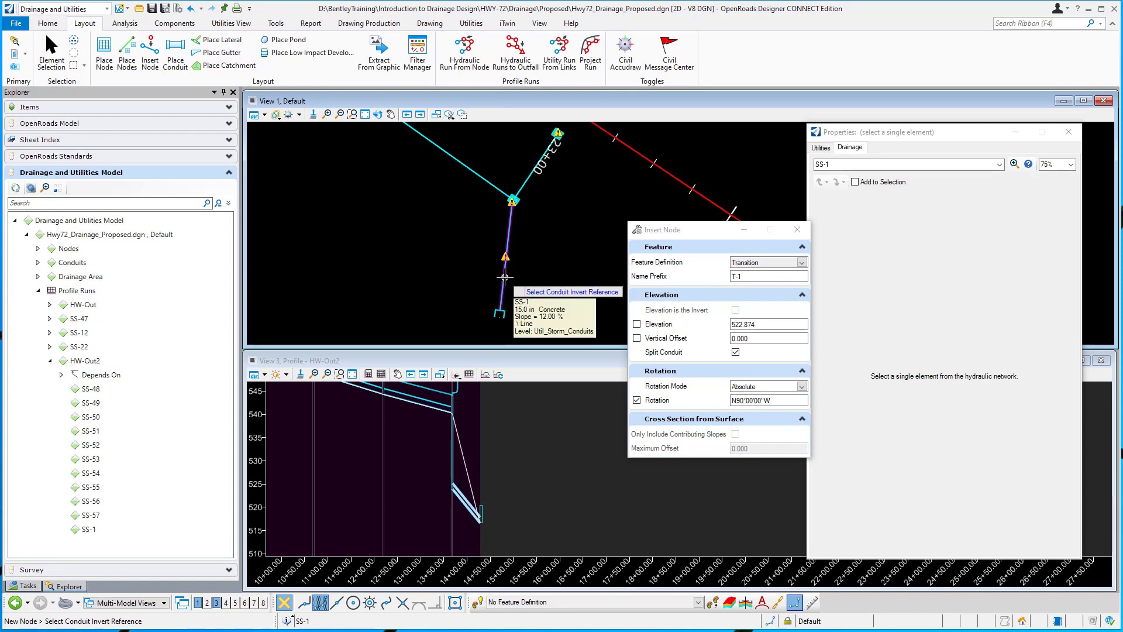
click(504, 276)
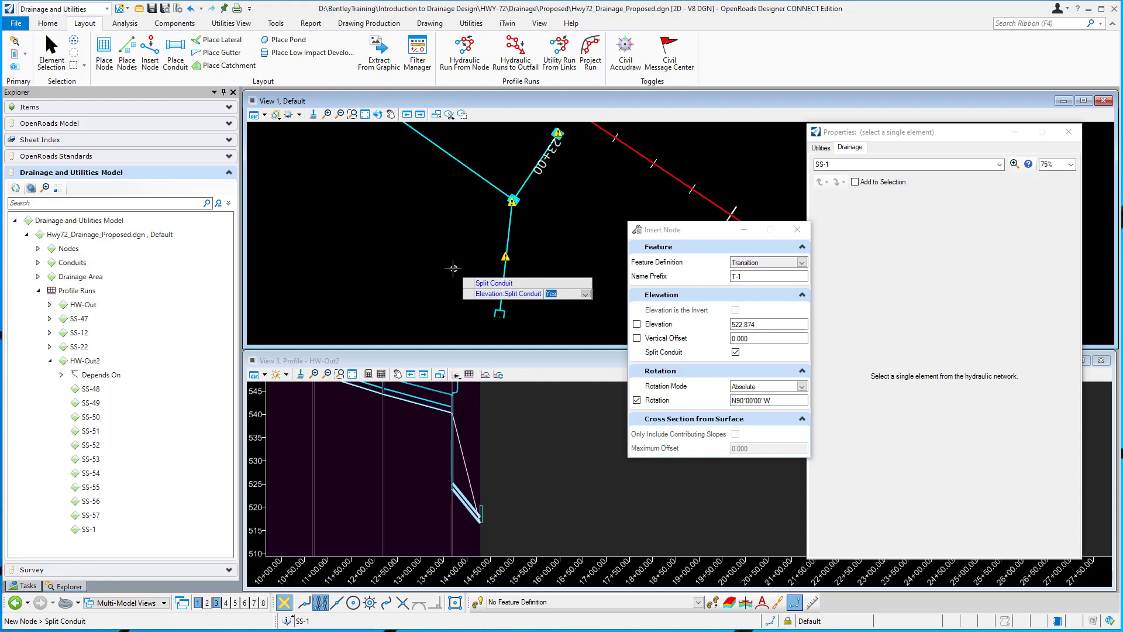
click(421, 260)
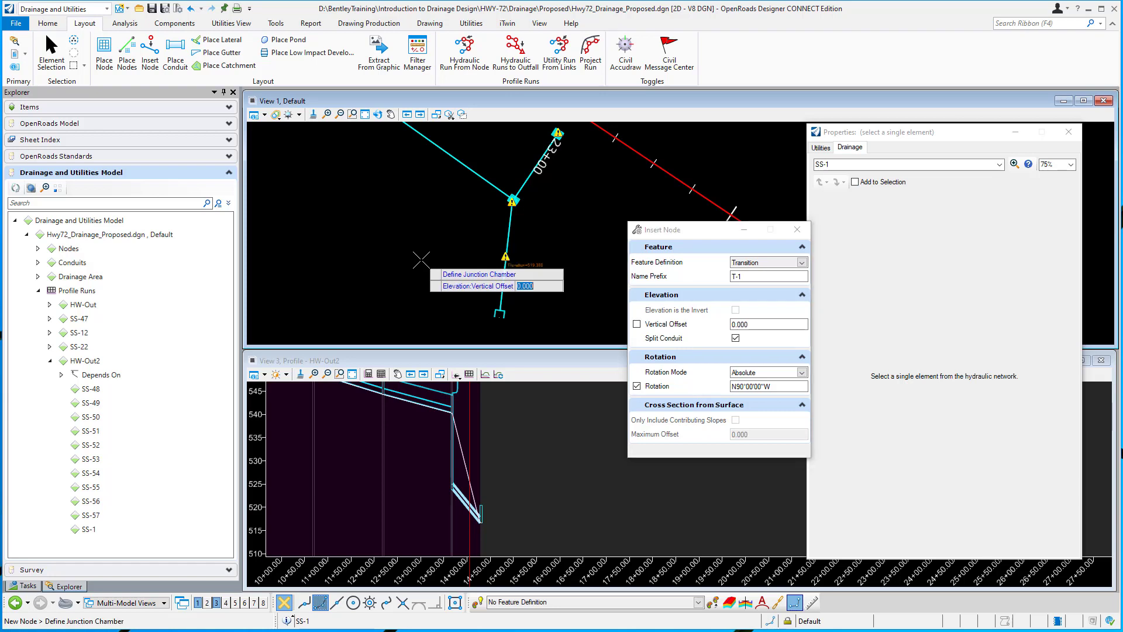
click(421, 260)
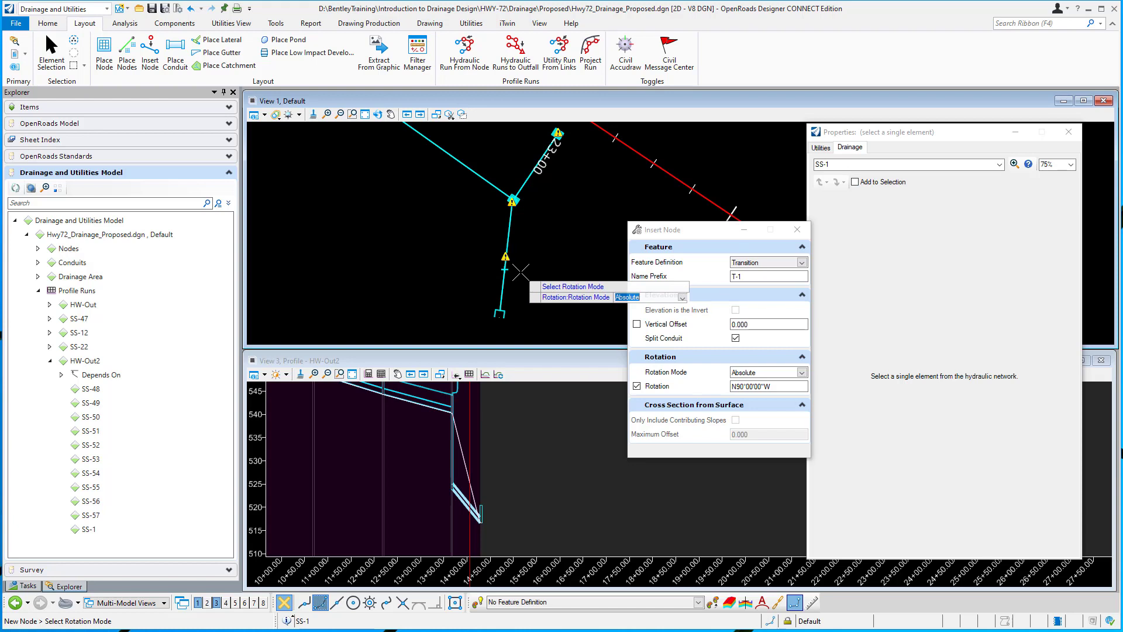
key(Escape)
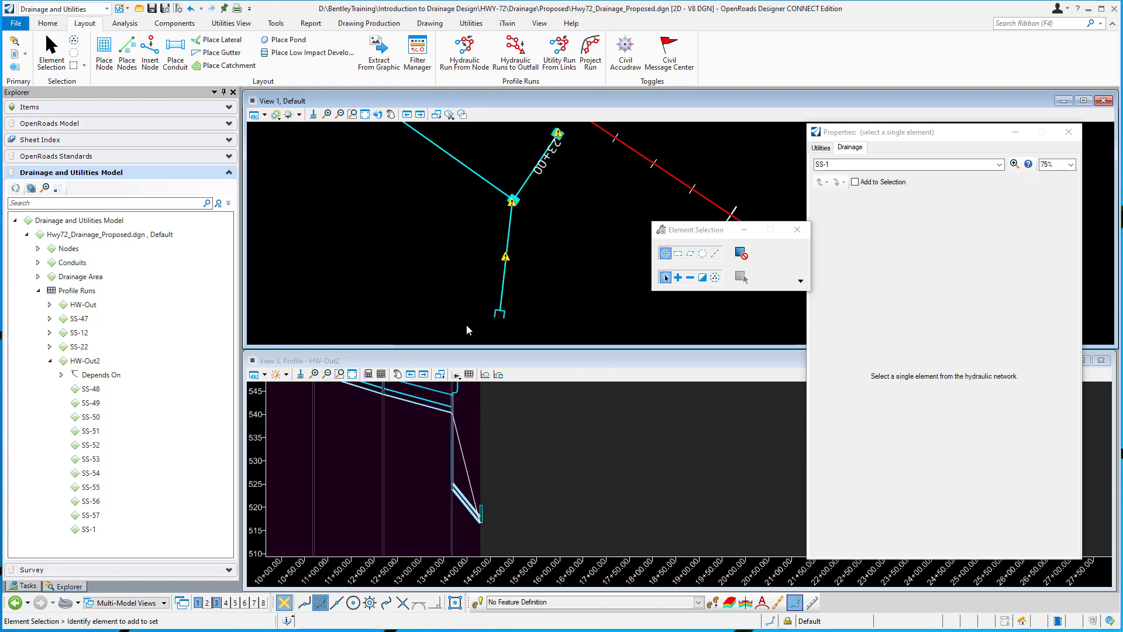
Insert a Transition node on conduit SS-1 just downstream of the junction, at about elevation 522.54, splitting the conduit with absolute rotation N90°00'00"W.
click(150, 52)
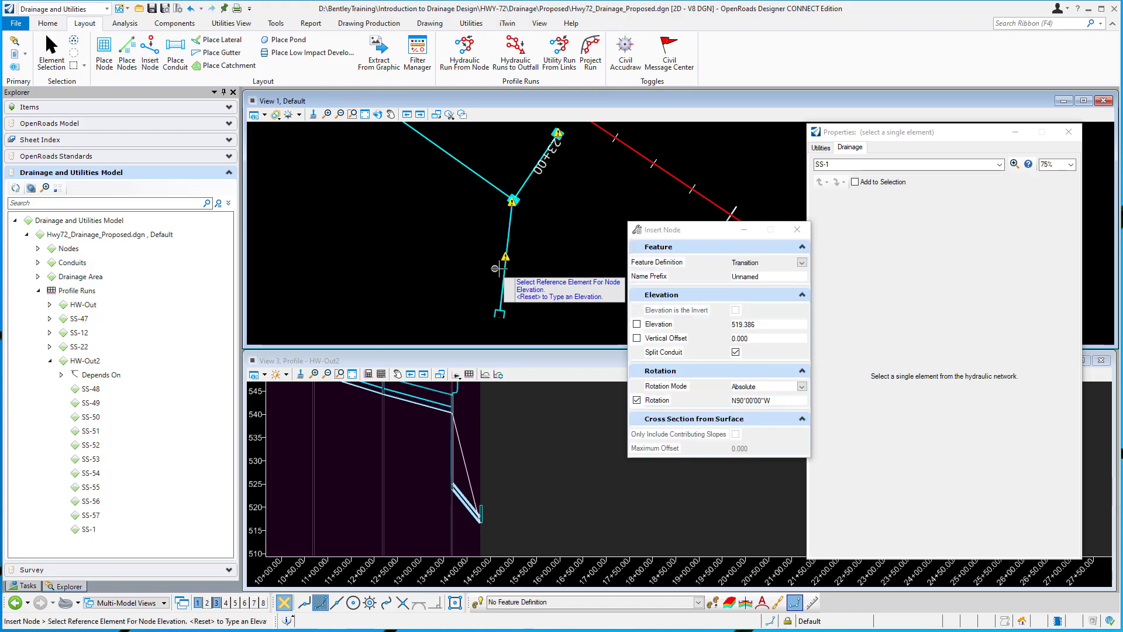
click(502, 267)
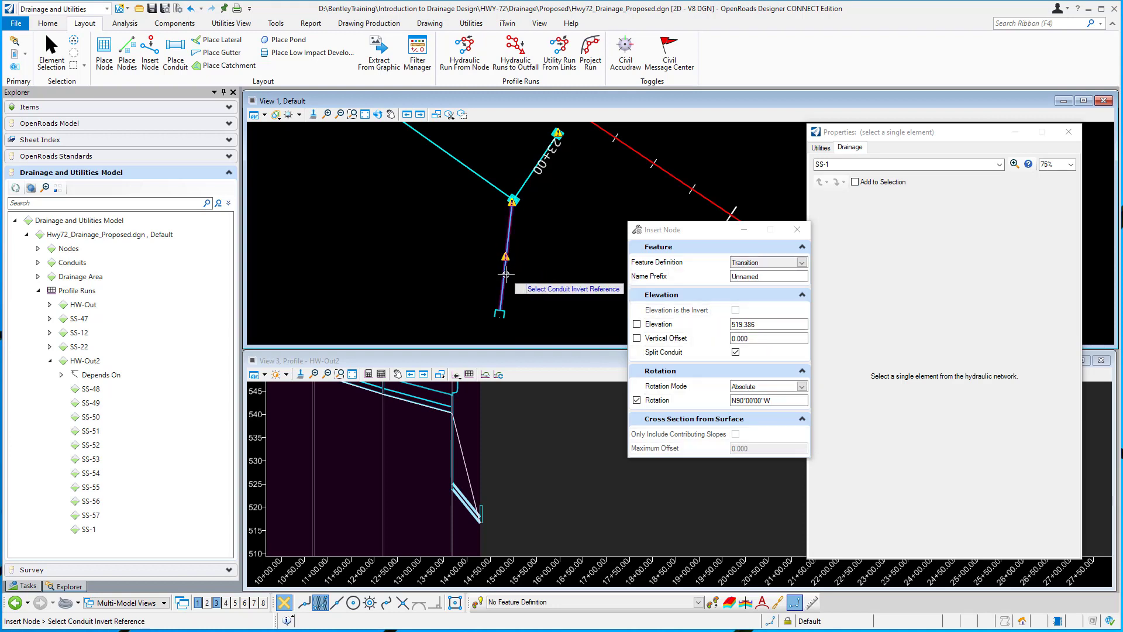
click(507, 275)
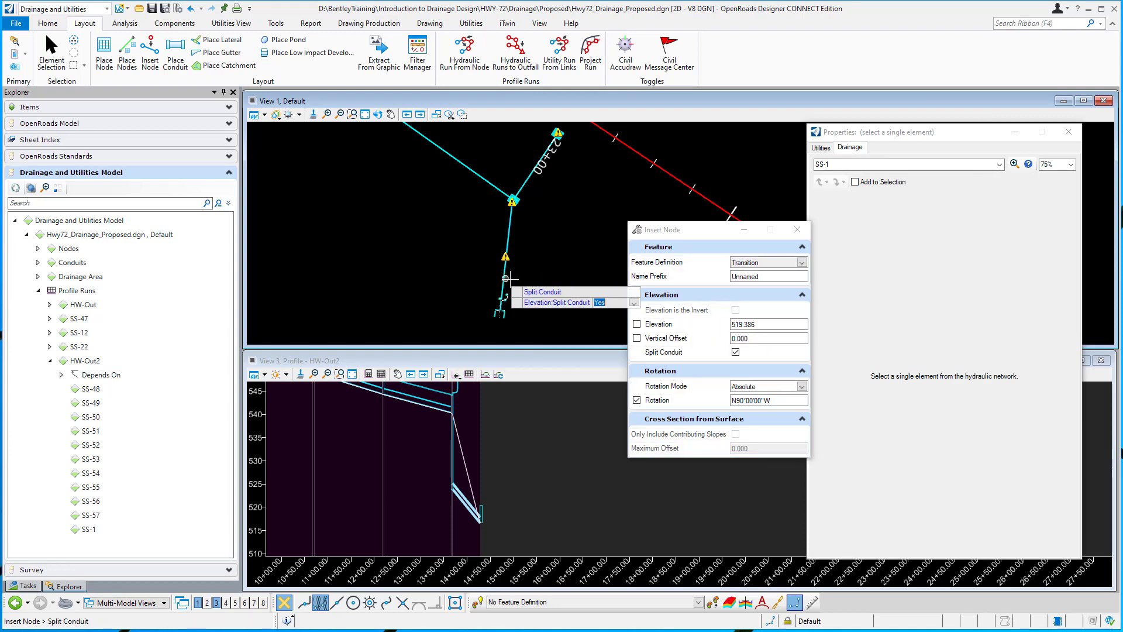
click(522, 268)
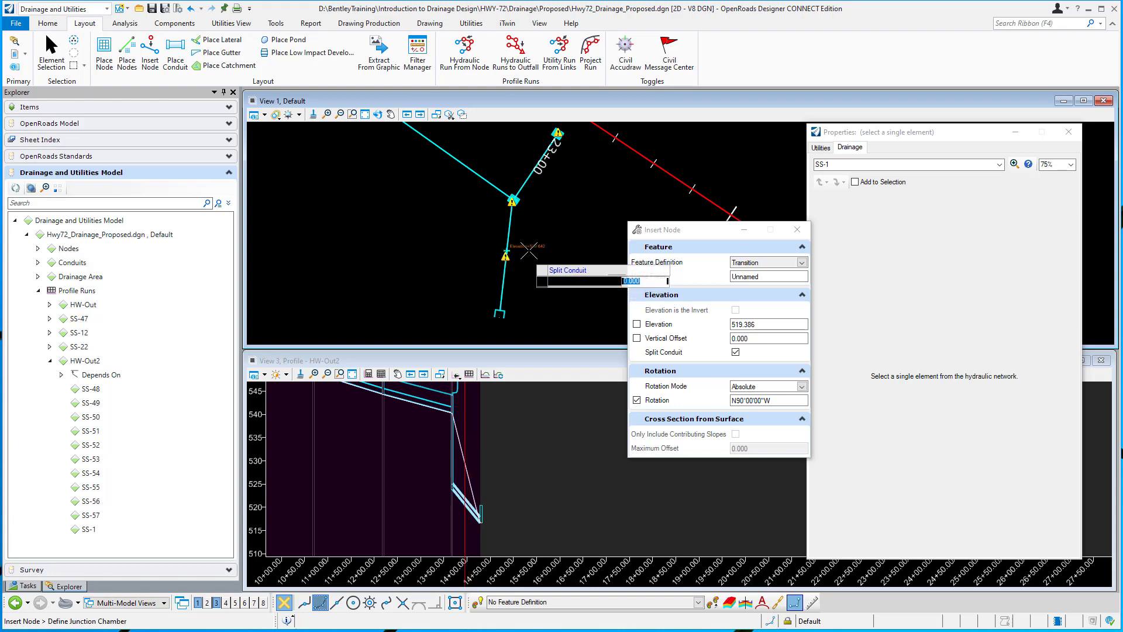
scroll(529, 237, up, 5)
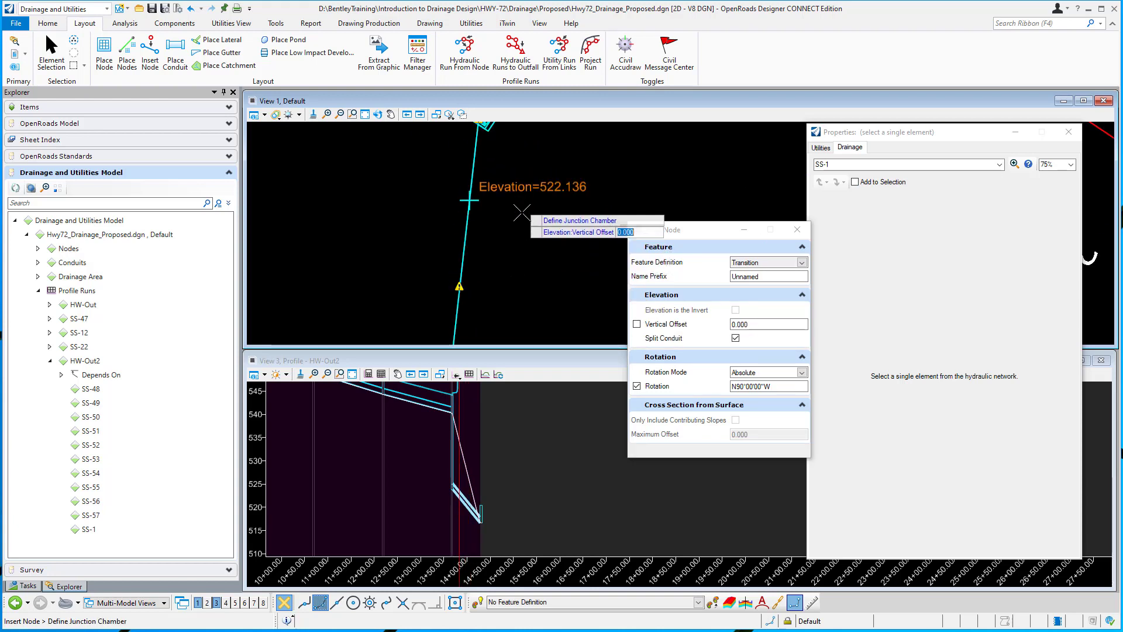
scroll(523, 208, down, 3)
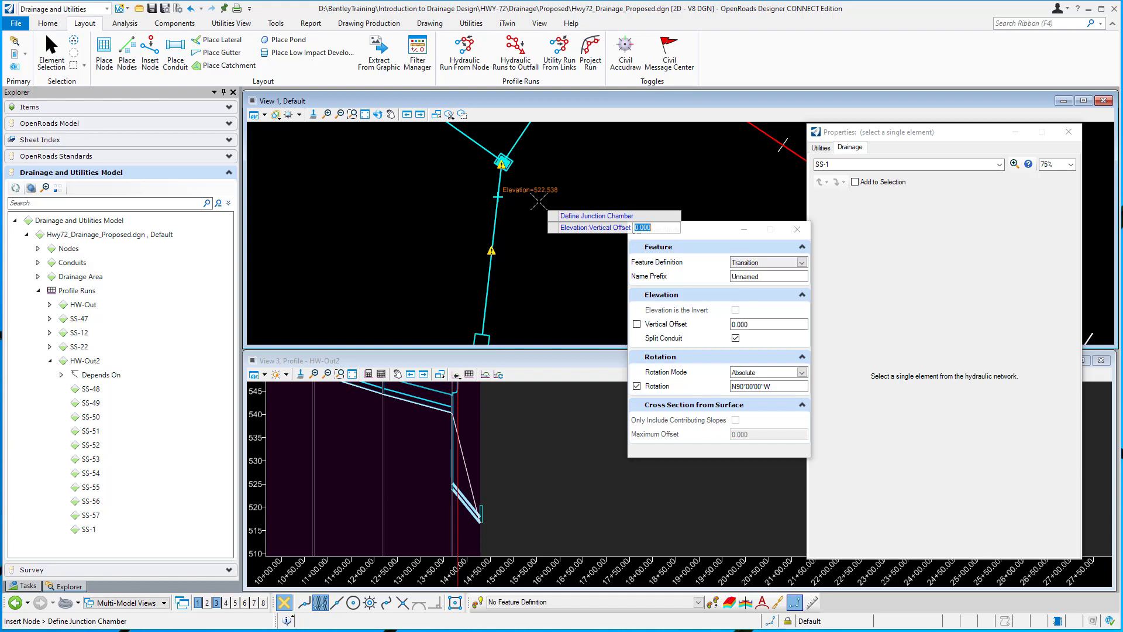
click(538, 201)
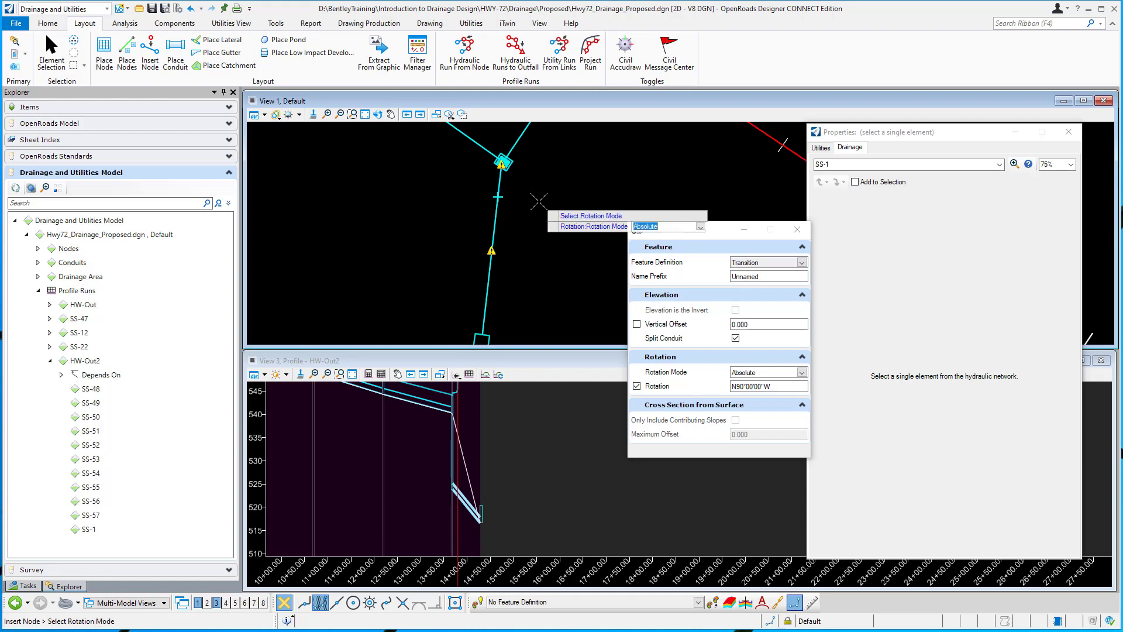
click(538, 201)
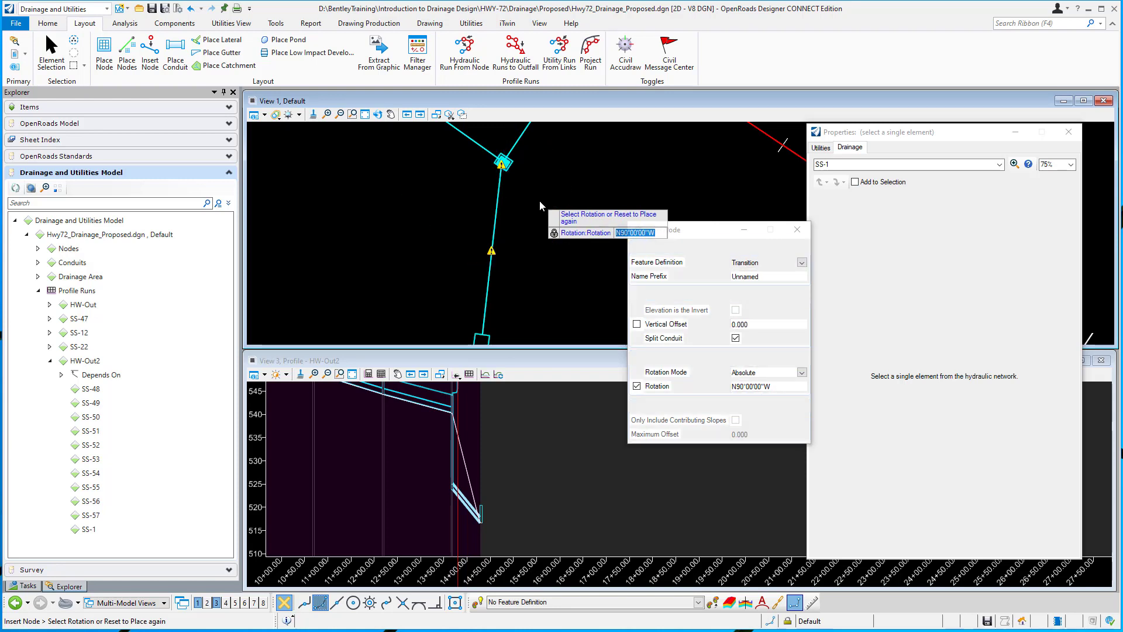
click(532, 214)
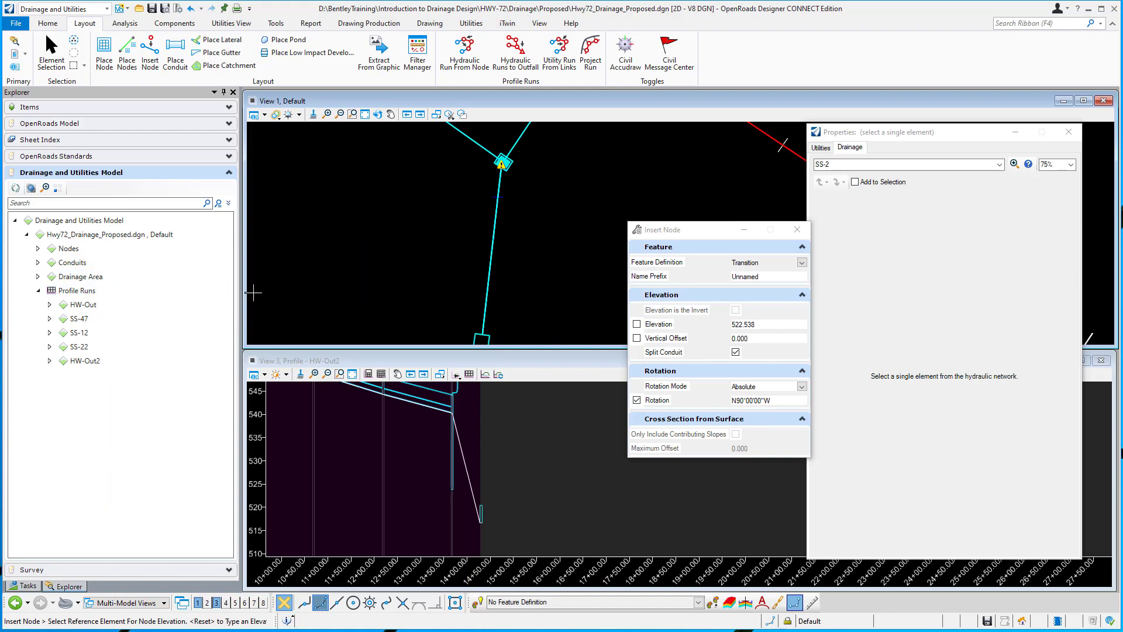
click(65, 50)
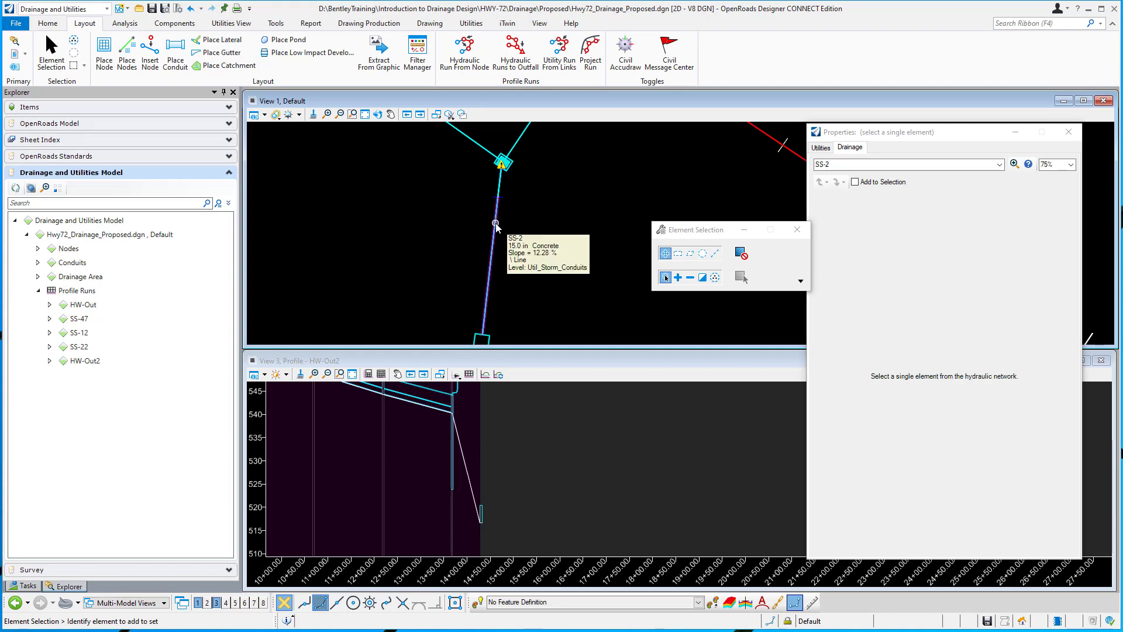
Delete the HW-Out2 profile run from the drainage model.
click(49, 360)
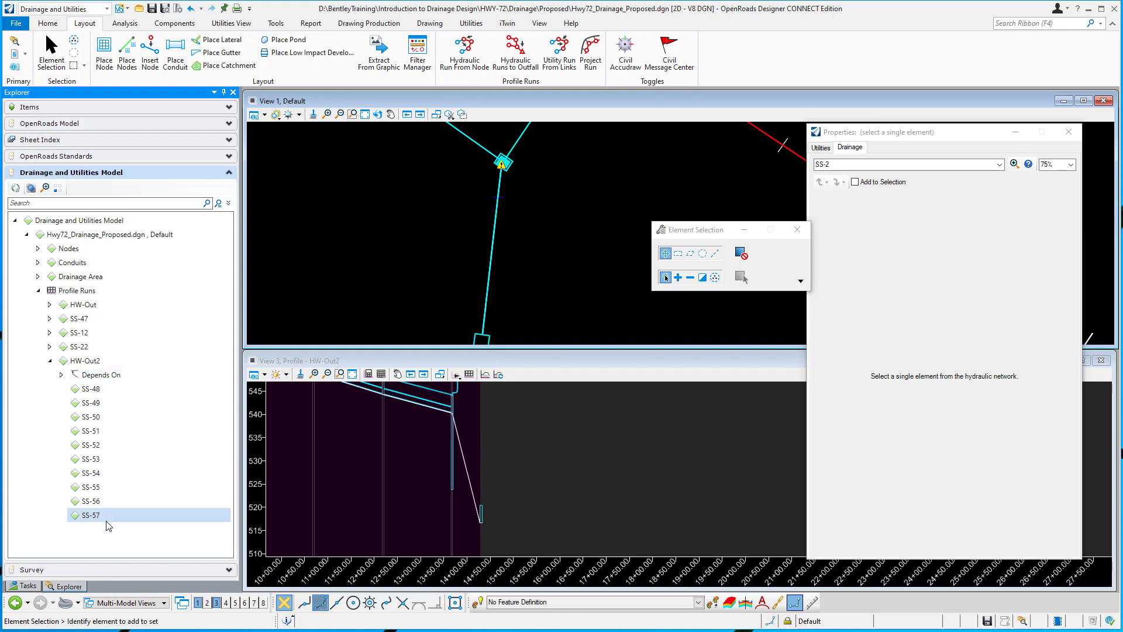
right_click(86, 364)
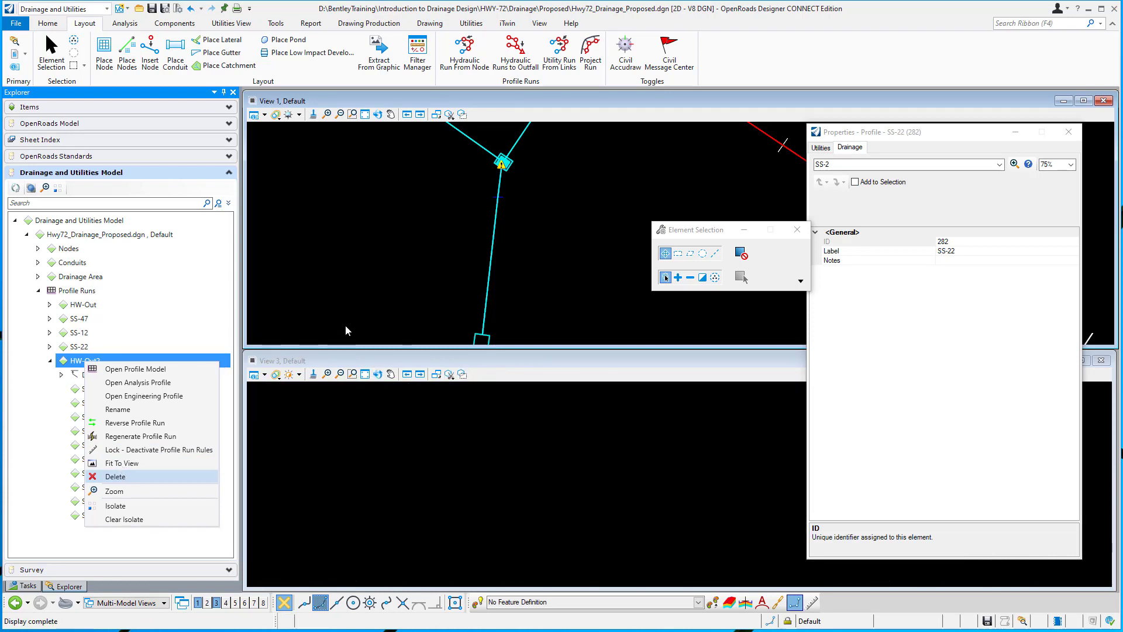
key(Escape)
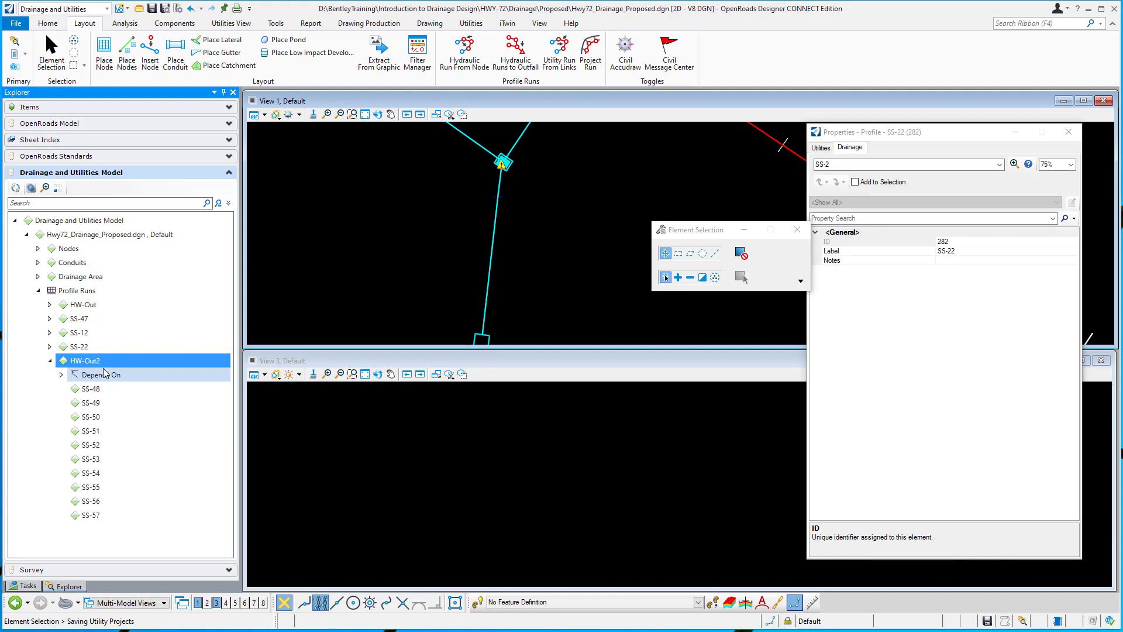
Start a utility run from links and pick the consecutive conduits SS-55, SS-56, SS-57 and both outfall segments split by the transition.
click(564, 55)
scroll(565, 282, down, 3)
scroll(564, 283, down, 2)
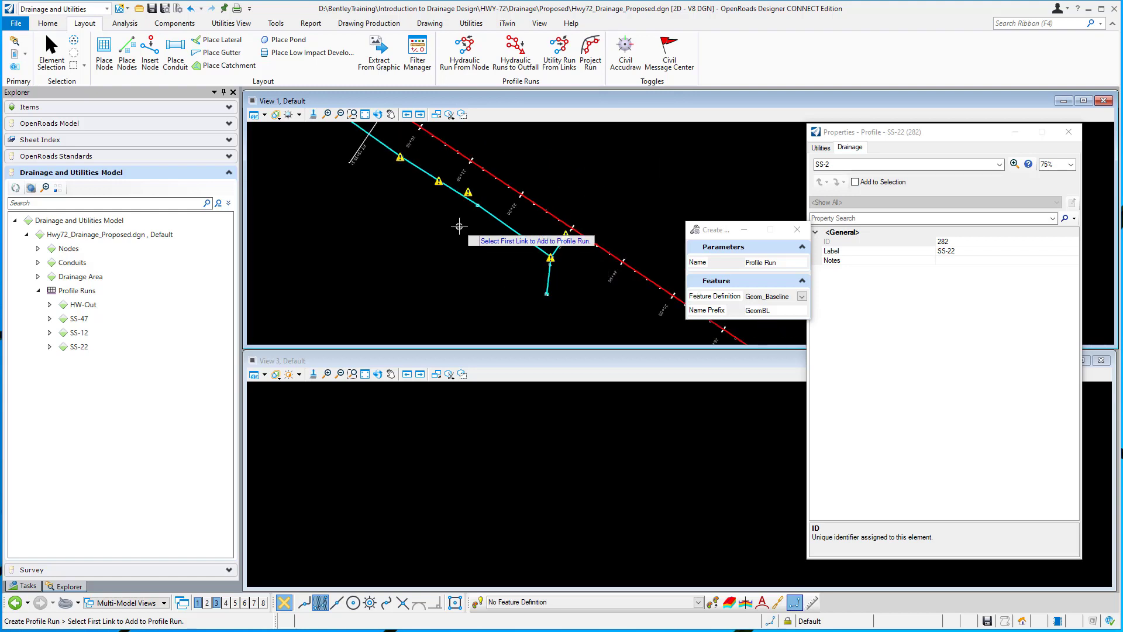
scroll(451, 257, down, 2)
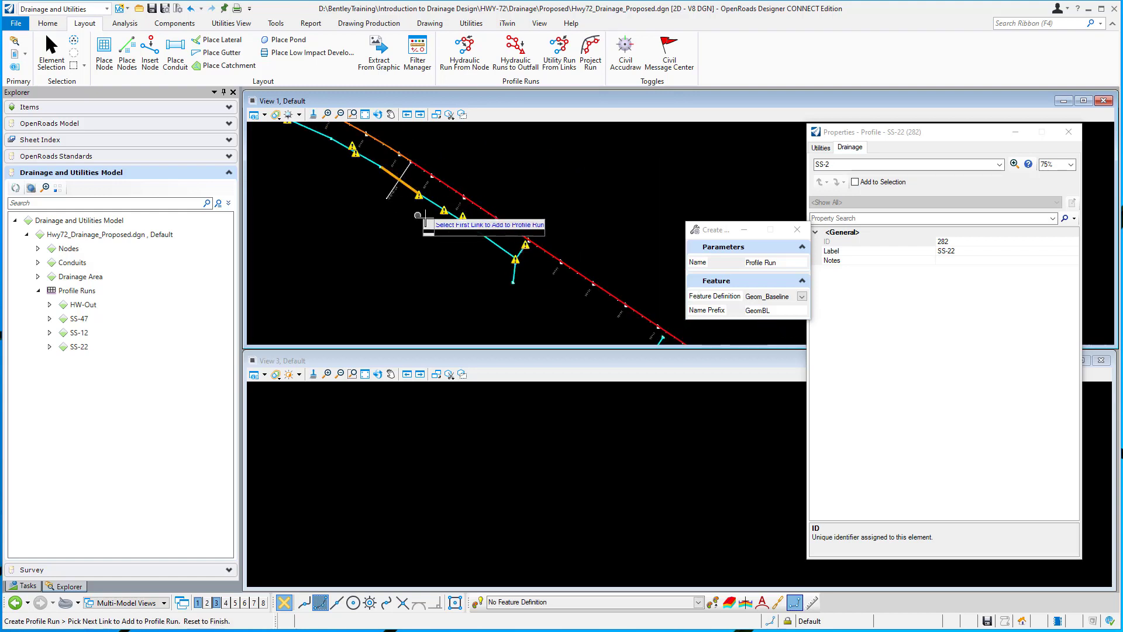
click(436, 203)
click(480, 251)
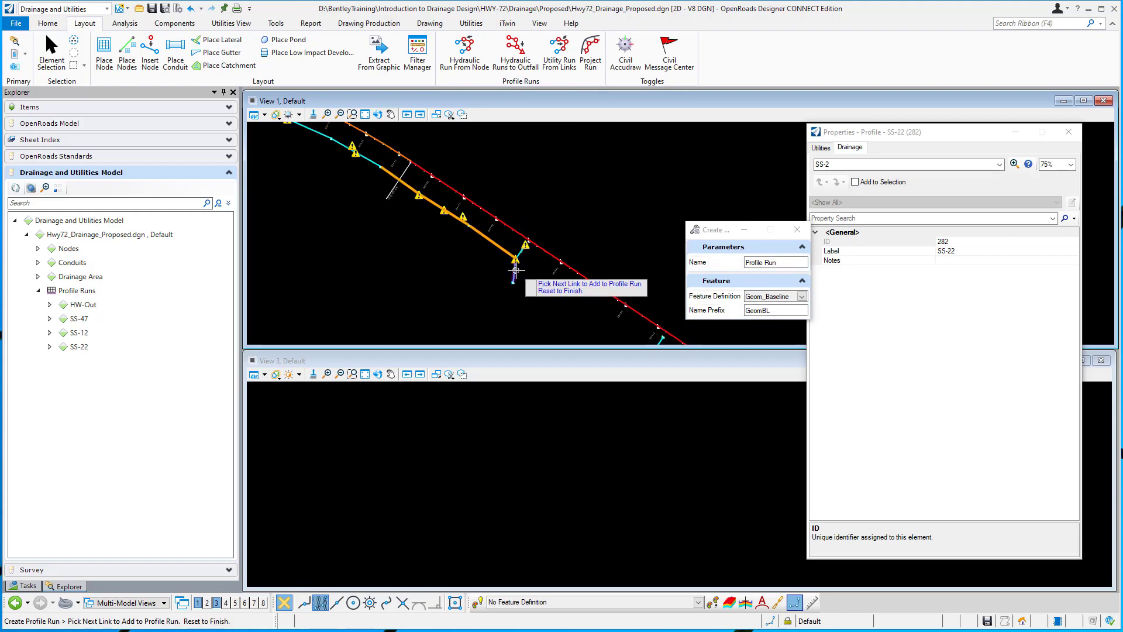
scroll(517, 259, up, 2)
scroll(520, 259, up, 3)
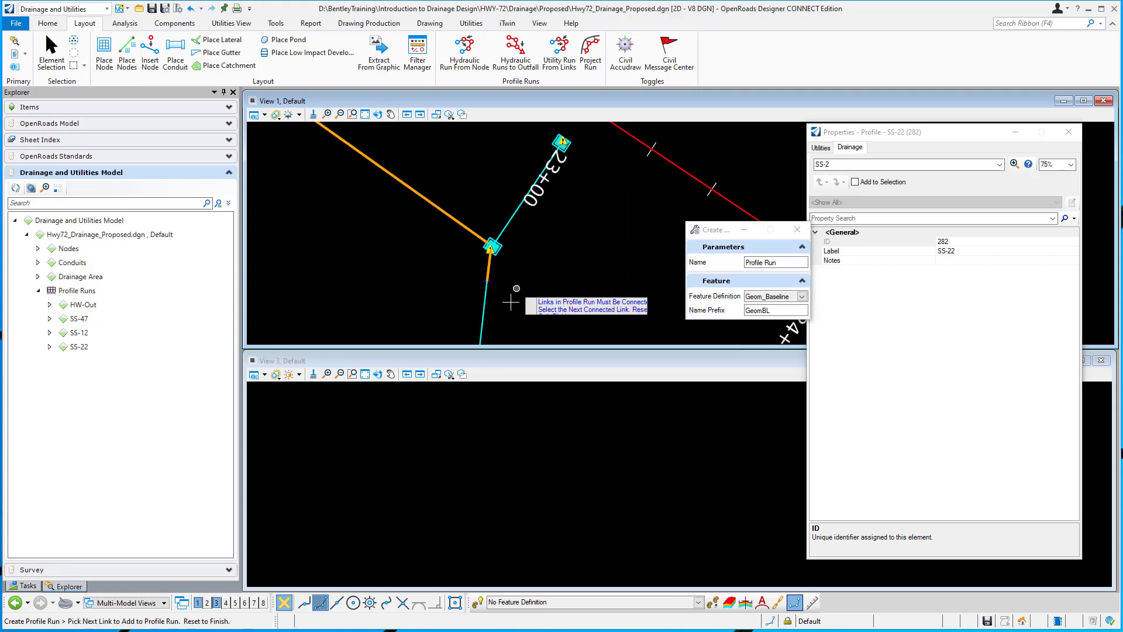
click(481, 321)
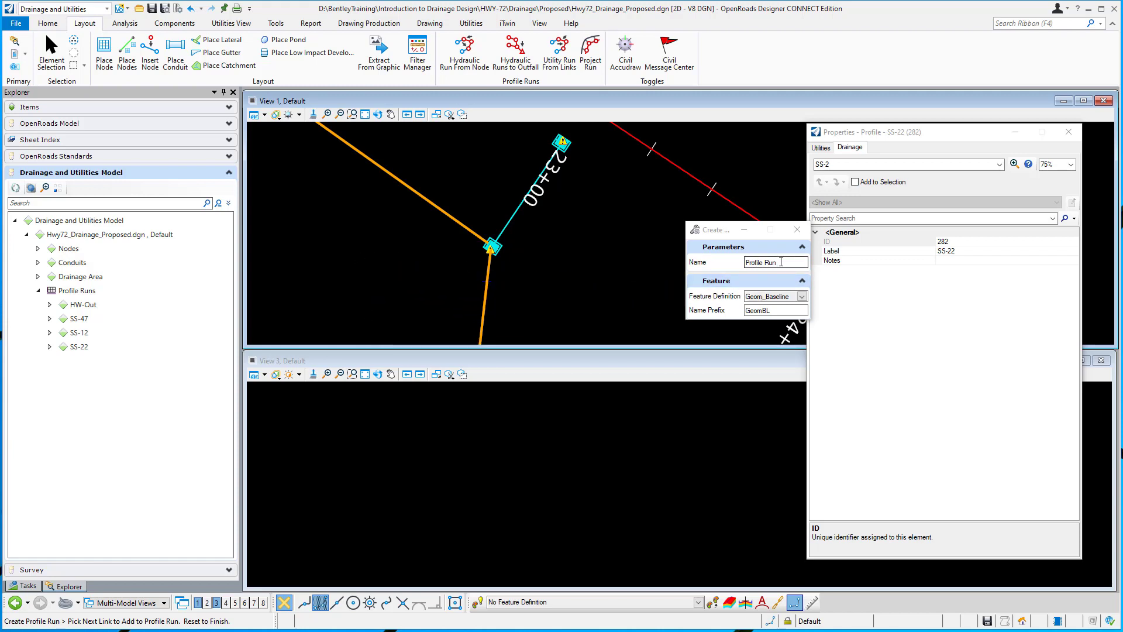
Set the new run's feature definition to Util_Profile_Run and finish creating it with the name Profile Run.
click(802, 296)
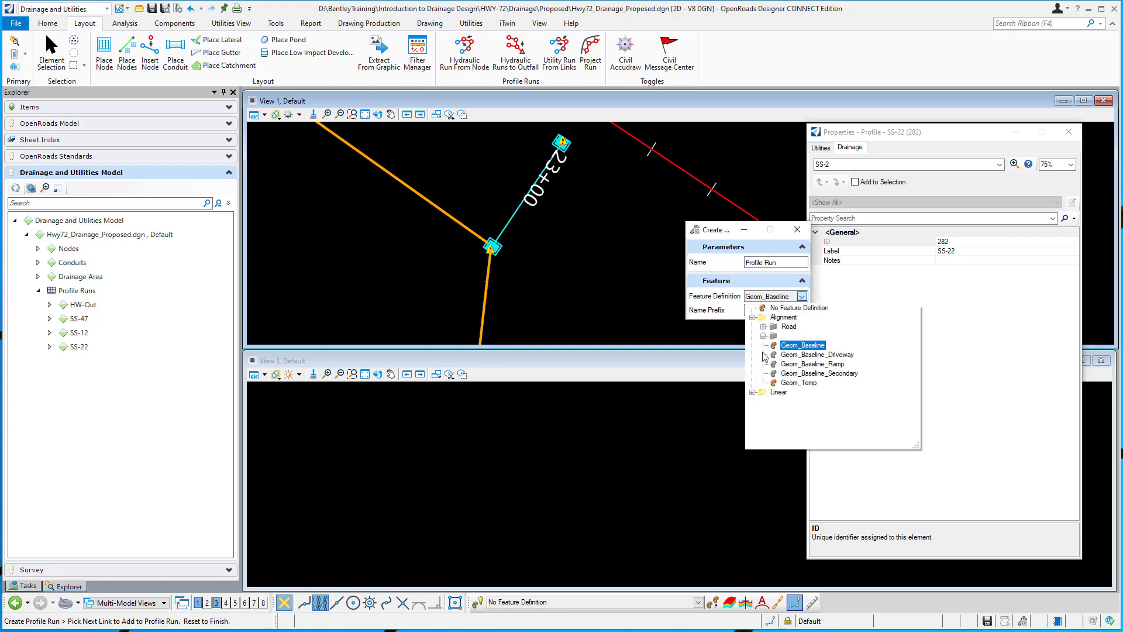
click(753, 393)
click(763, 391)
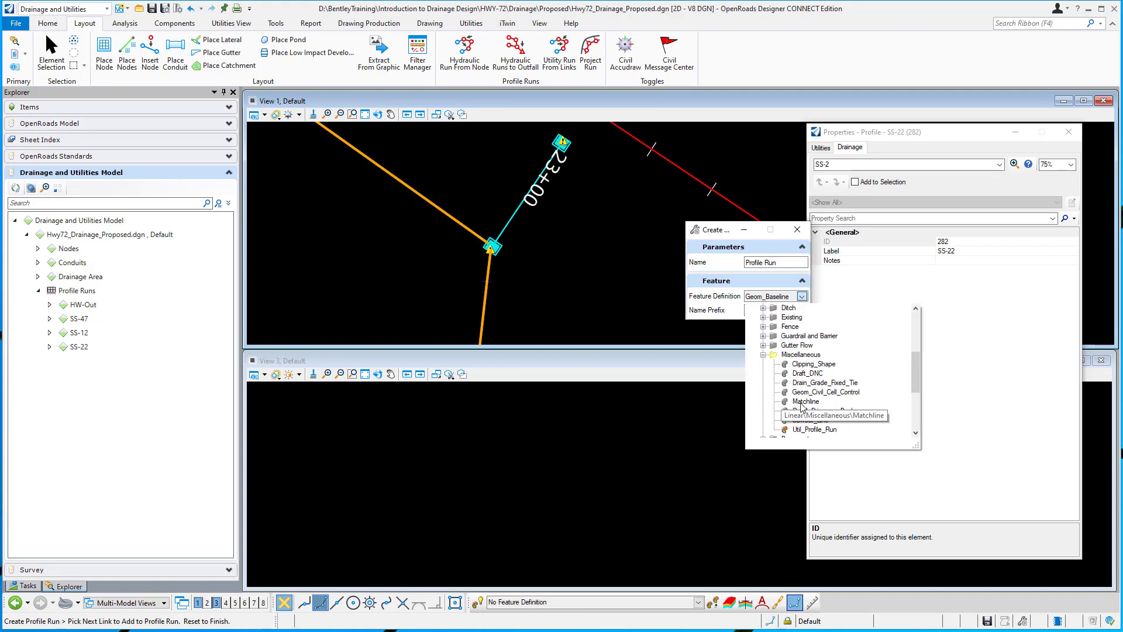
click(804, 419)
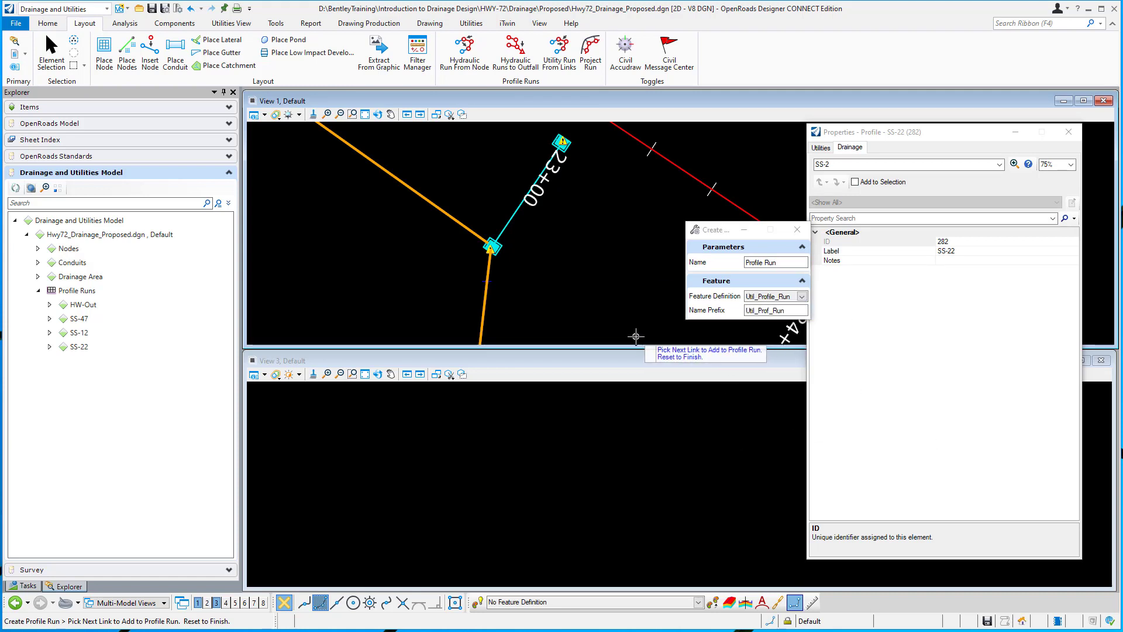
right_click(536, 284)
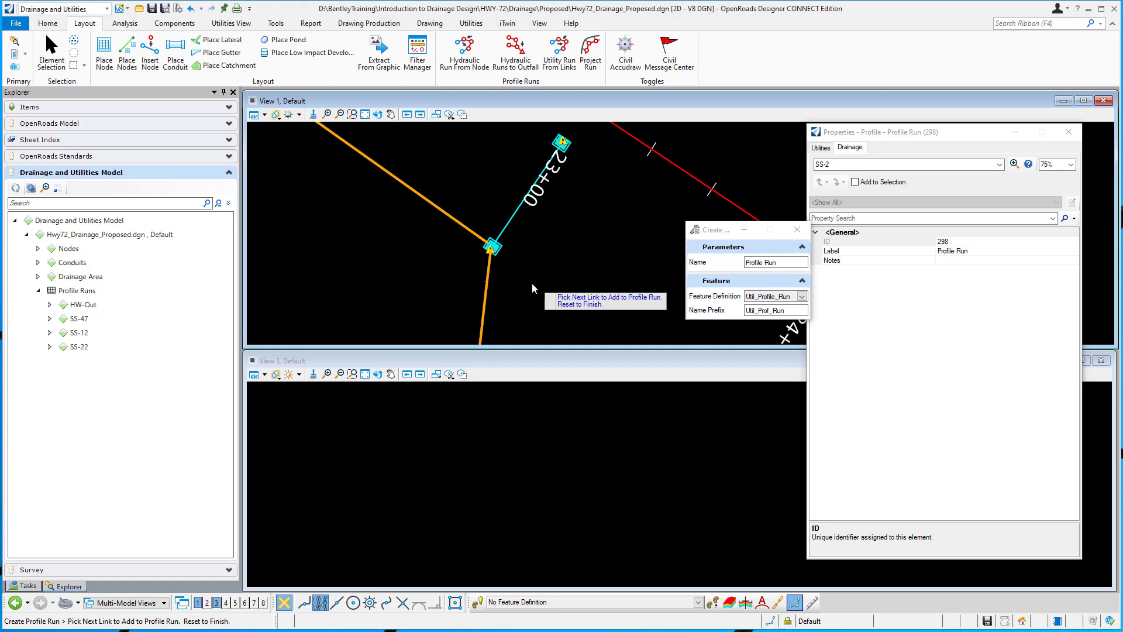
right_click(532, 283)
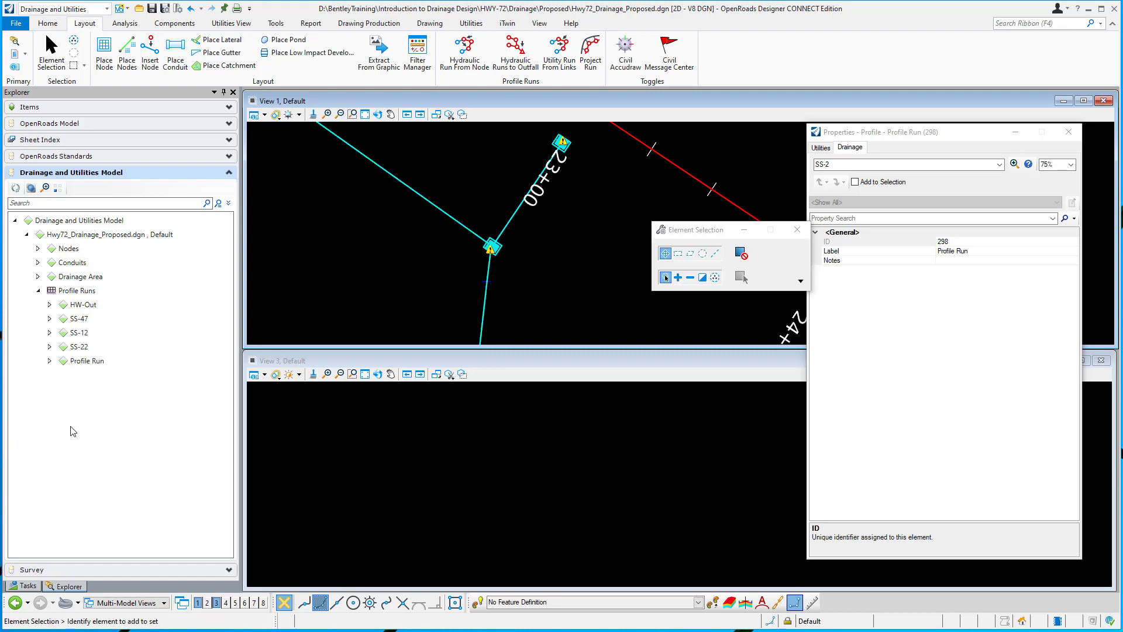
Expand the new Profile Run in the drainage model and open its profile in View 3.
click(49, 361)
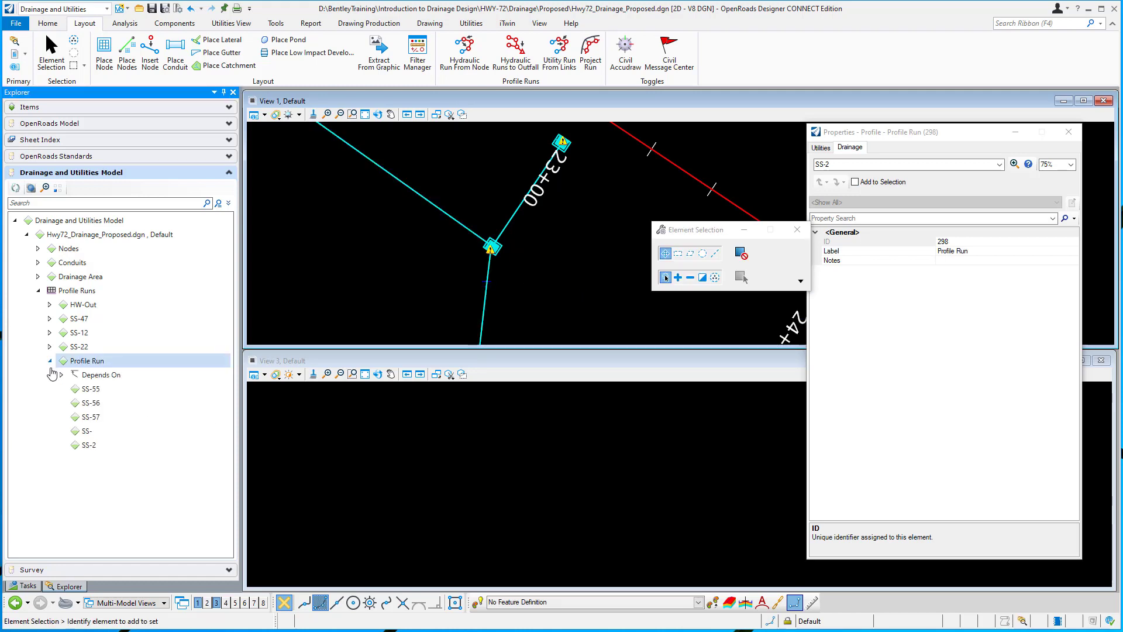
click(101, 361)
right_click(100, 361)
click(123, 367)
click(438, 474)
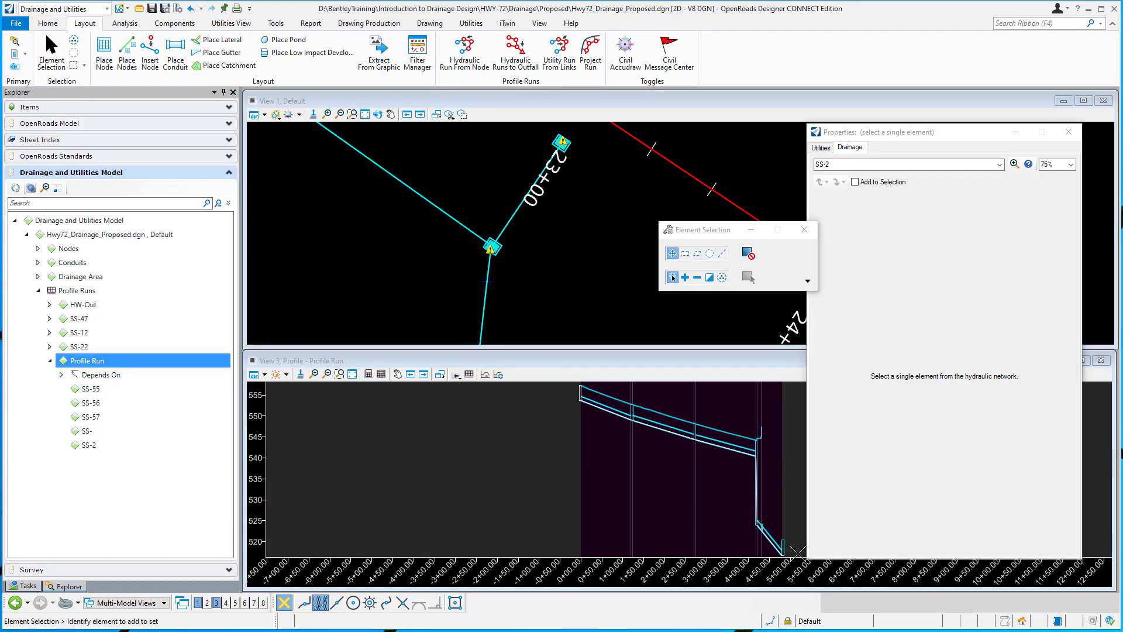
Examine the profile from the downstream end of conduit SS-57 through the drop at CB-9 to the transition and outfall.
scroll(704, 464, up, 1)
scroll(527, 470, down, 2)
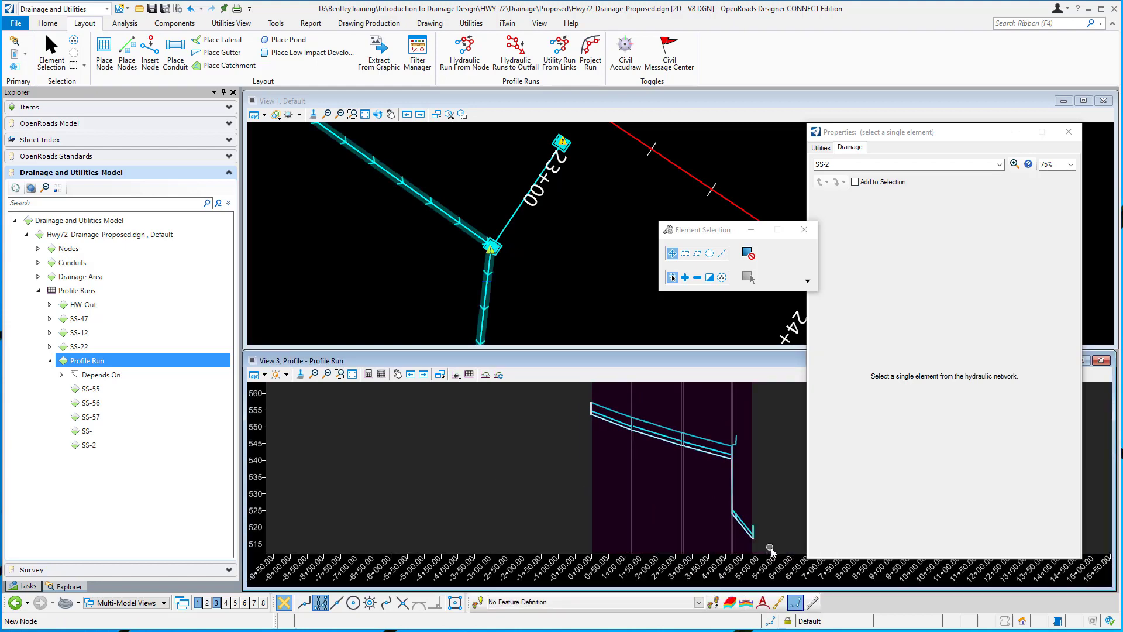
scroll(767, 538, up, 5)
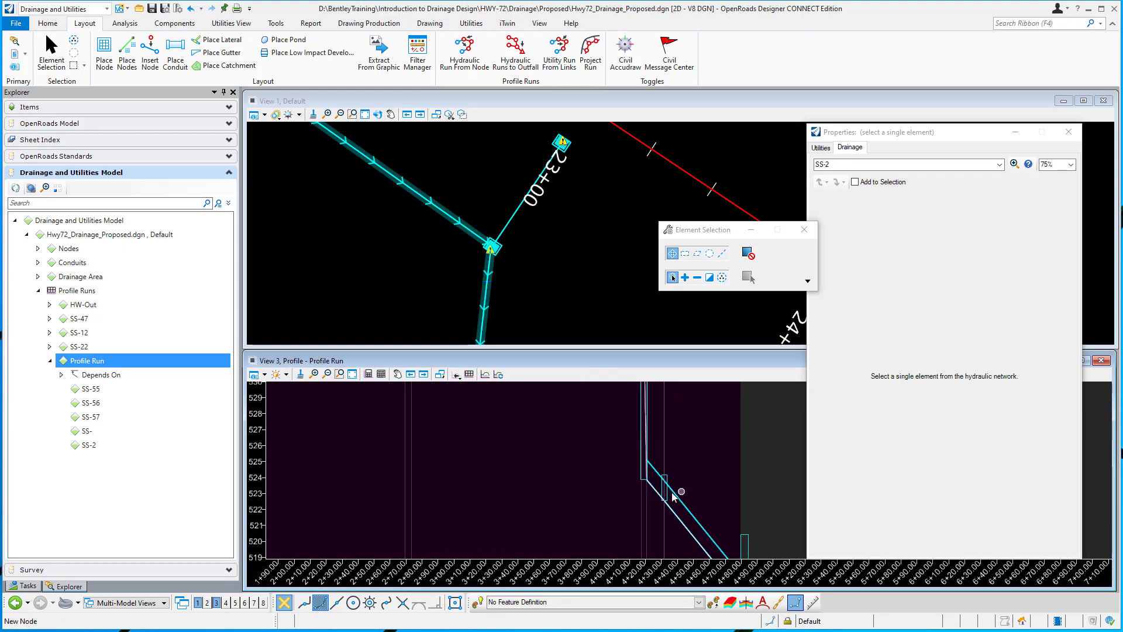
scroll(505, 486, down, 3)
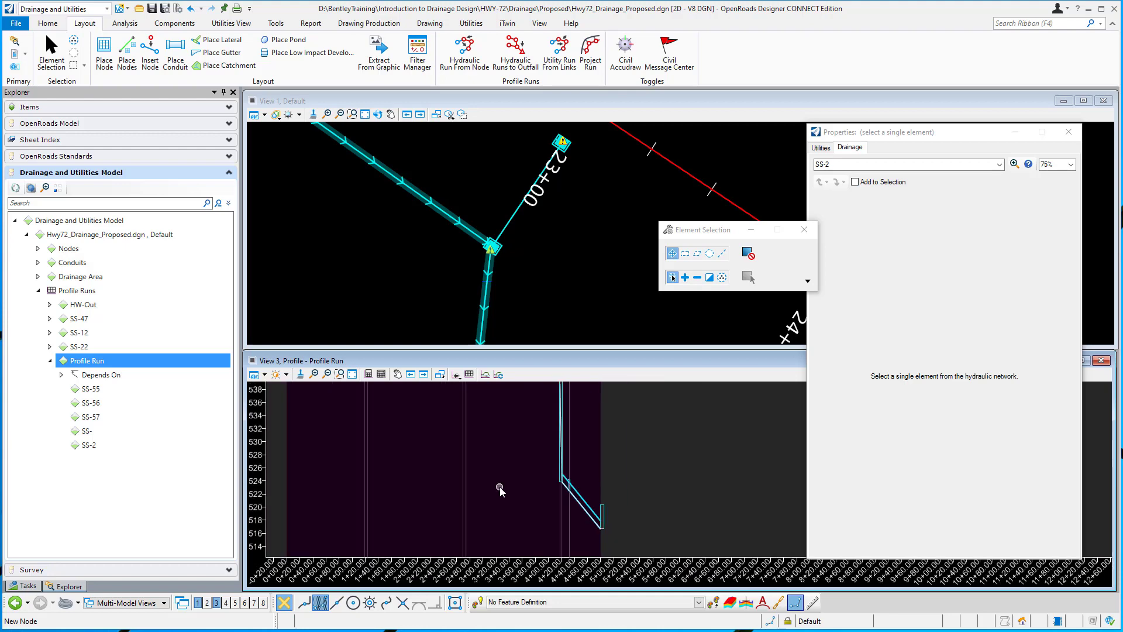
scroll(500, 489, down, 2)
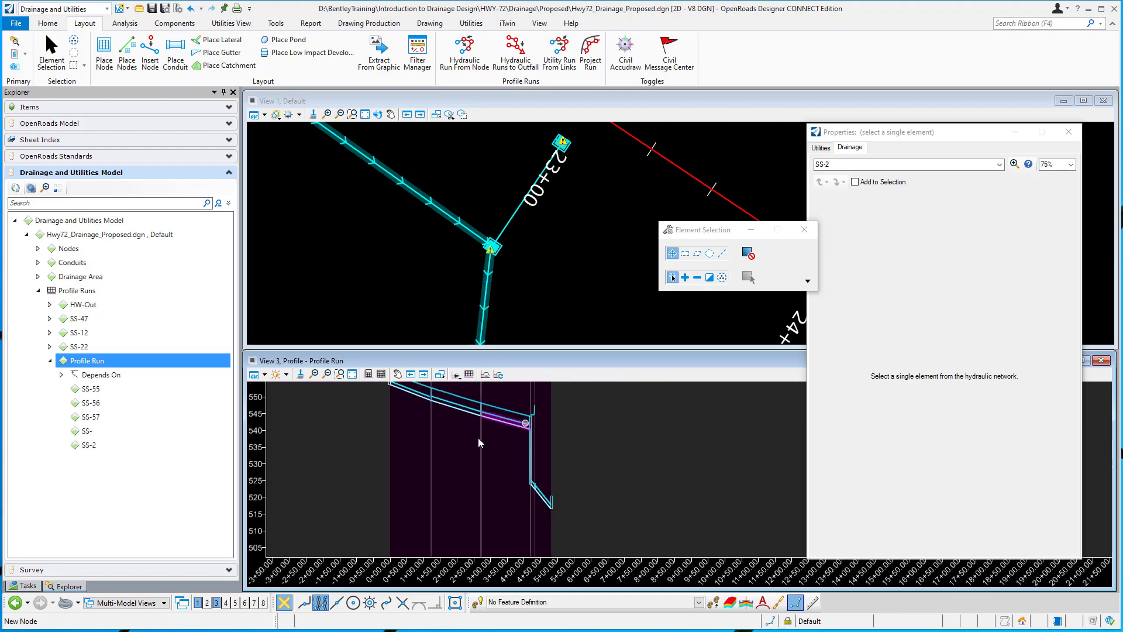
scroll(543, 454, up, 2)
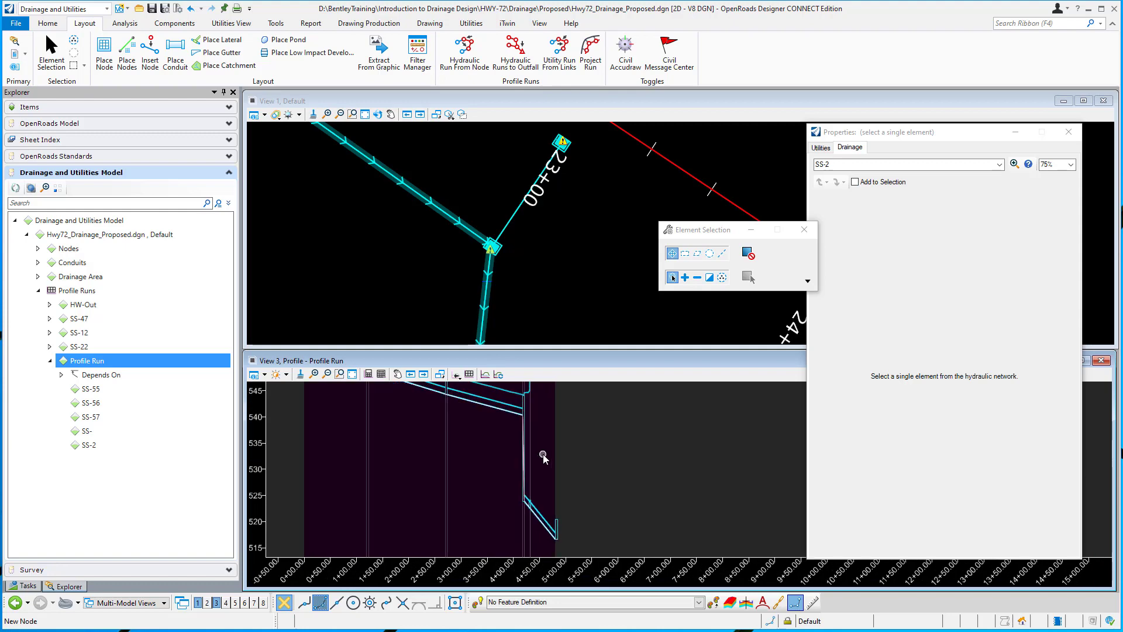
scroll(541, 480, down, 1)
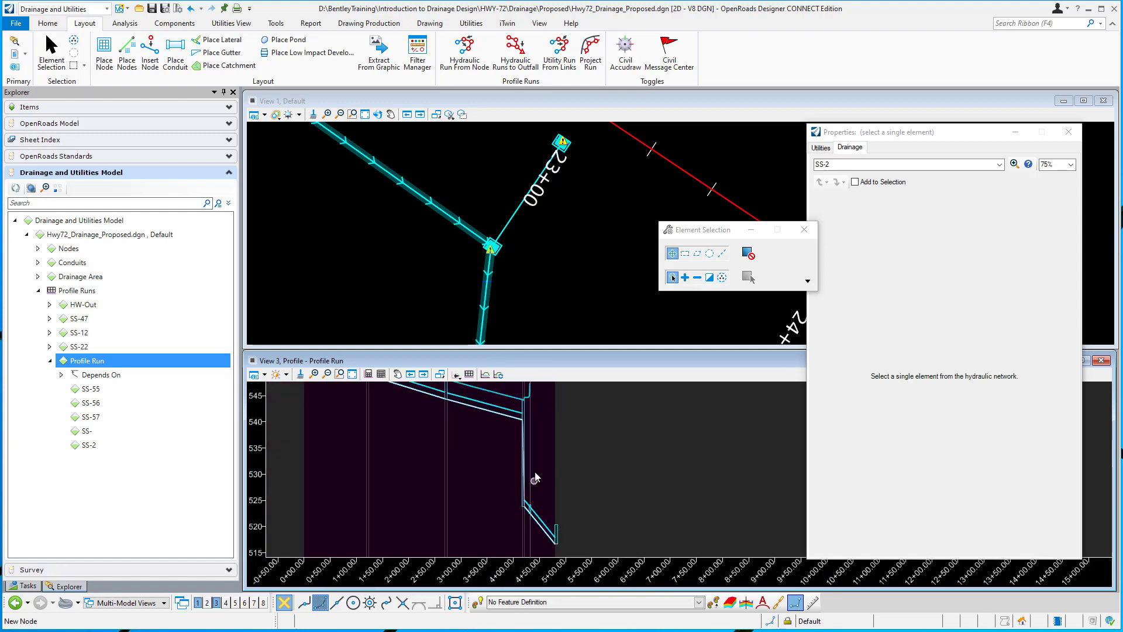
click(511, 413)
scroll(526, 416, up, 2)
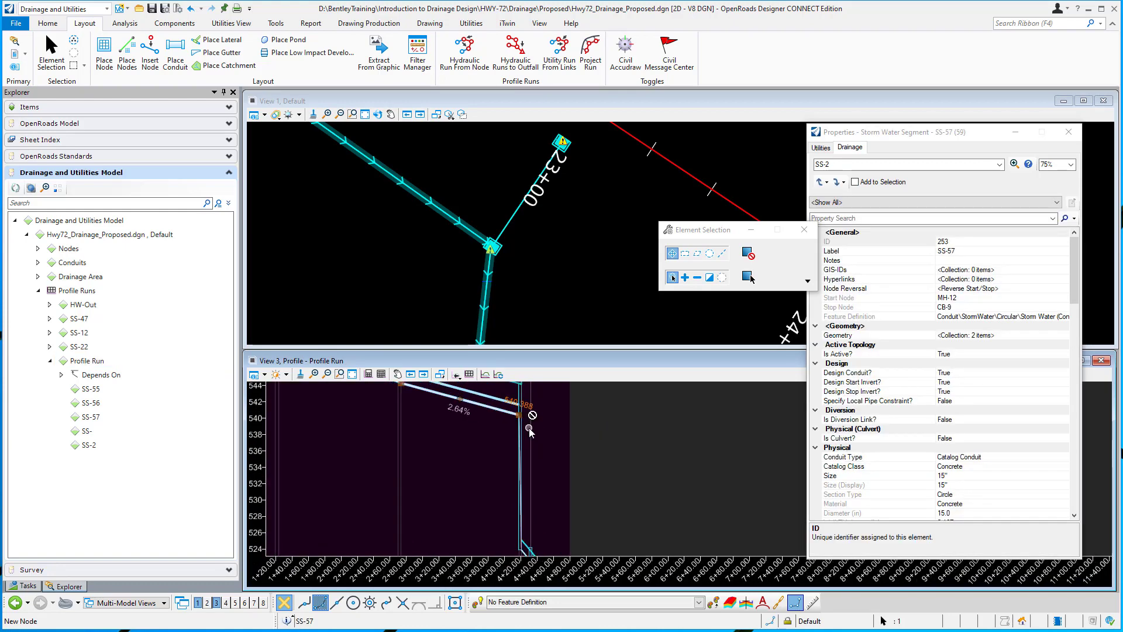
scroll(530, 416, up, 2)
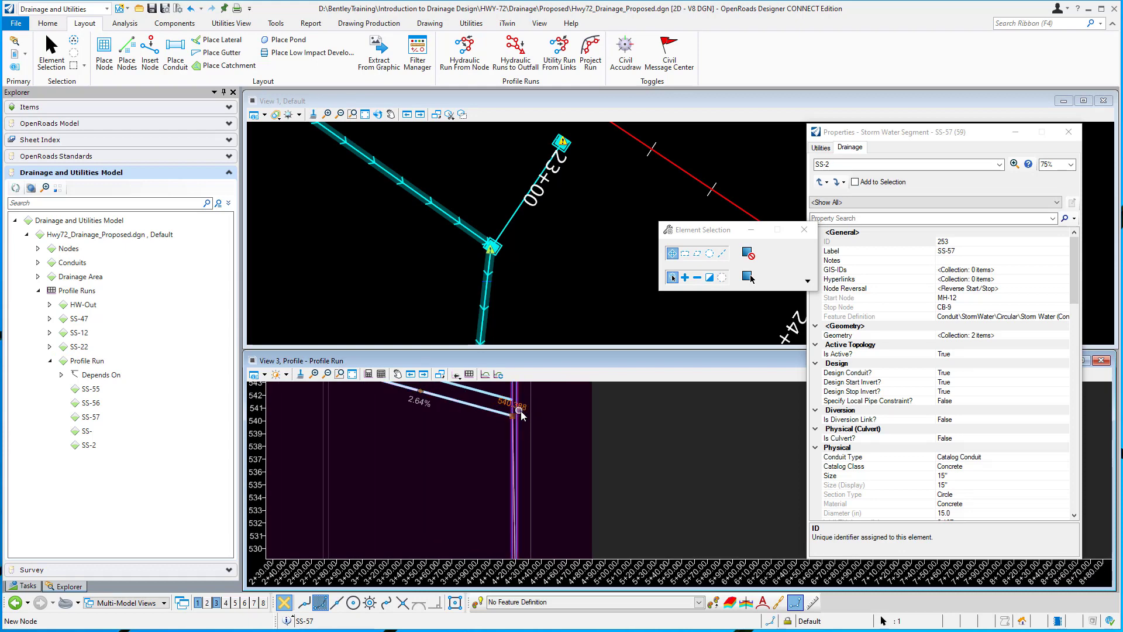
scroll(459, 427, down, 4)
scroll(487, 510, up, 4)
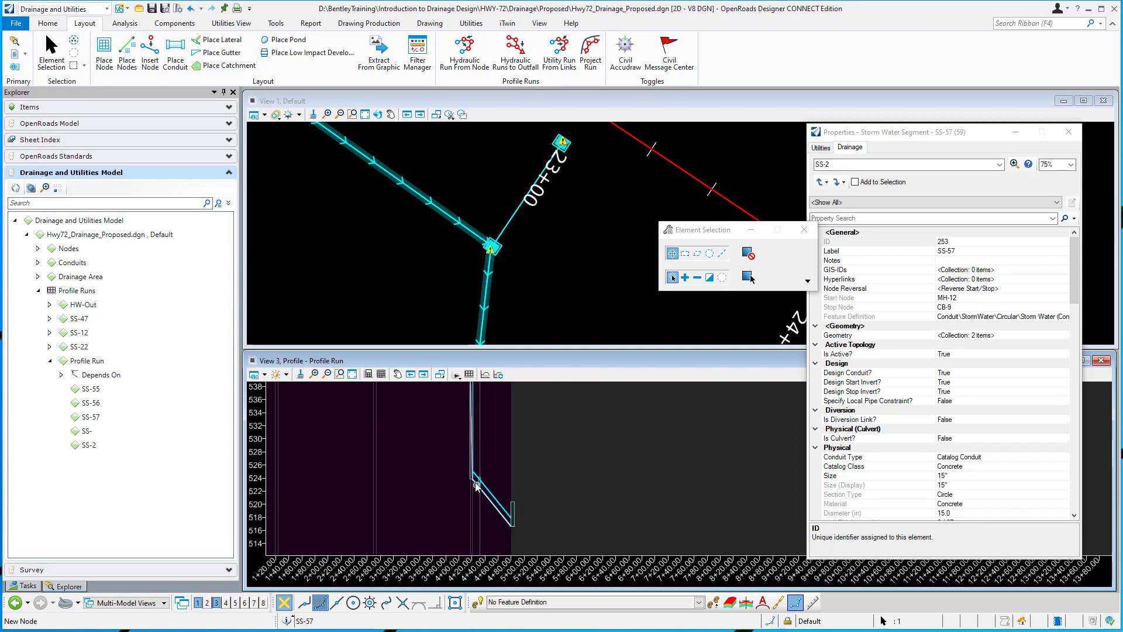
scroll(477, 486, up, 1)
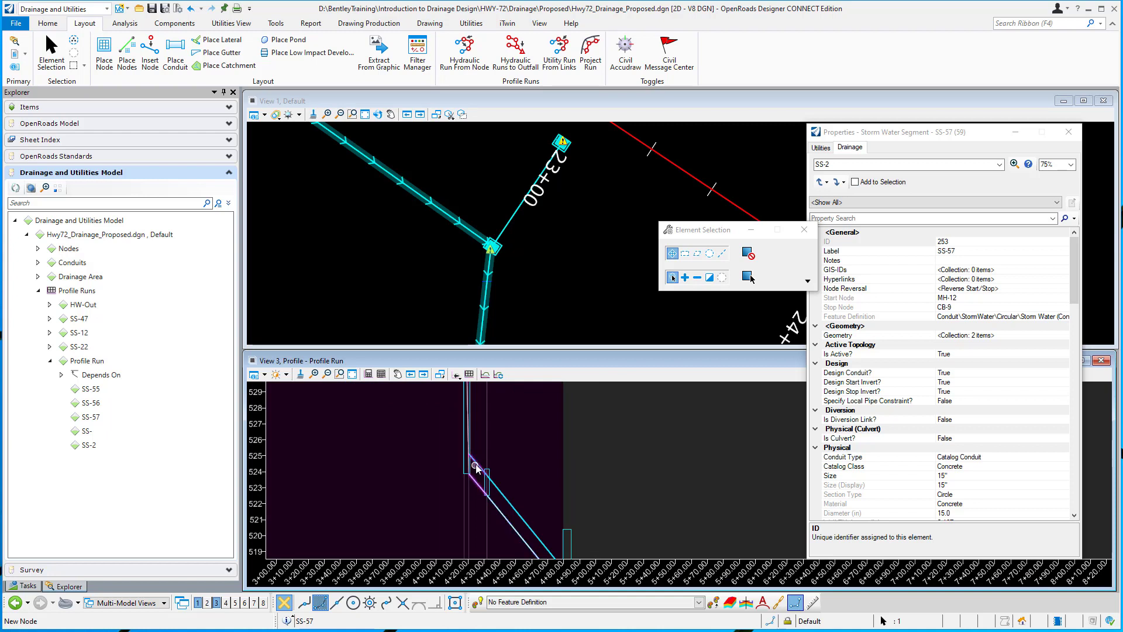
Set Invert (Start) to 543.30 ft on the short conduit between CB-9 and the transition.
click(479, 467)
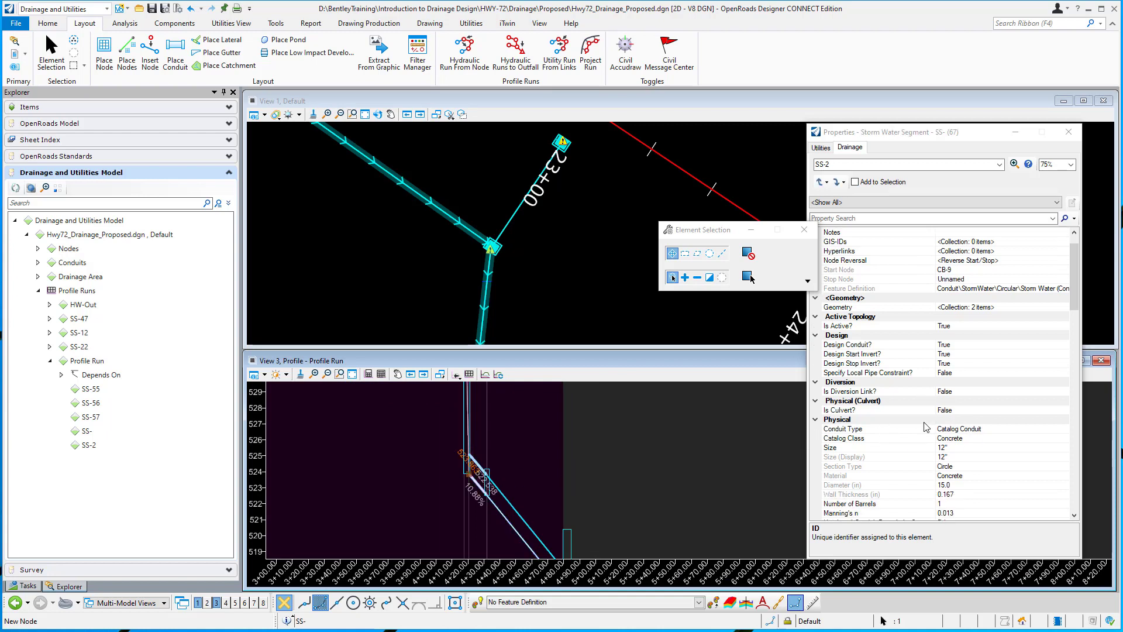
scroll(926, 429, down, 1)
scroll(926, 428, down, 1)
scroll(906, 441, down, 4)
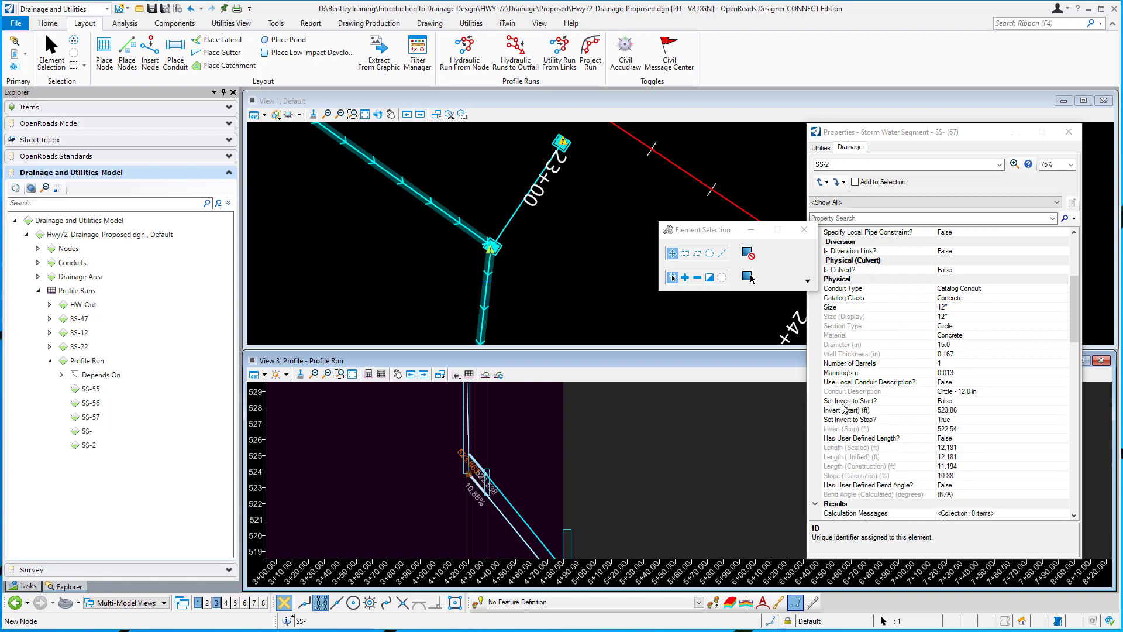
click(968, 410)
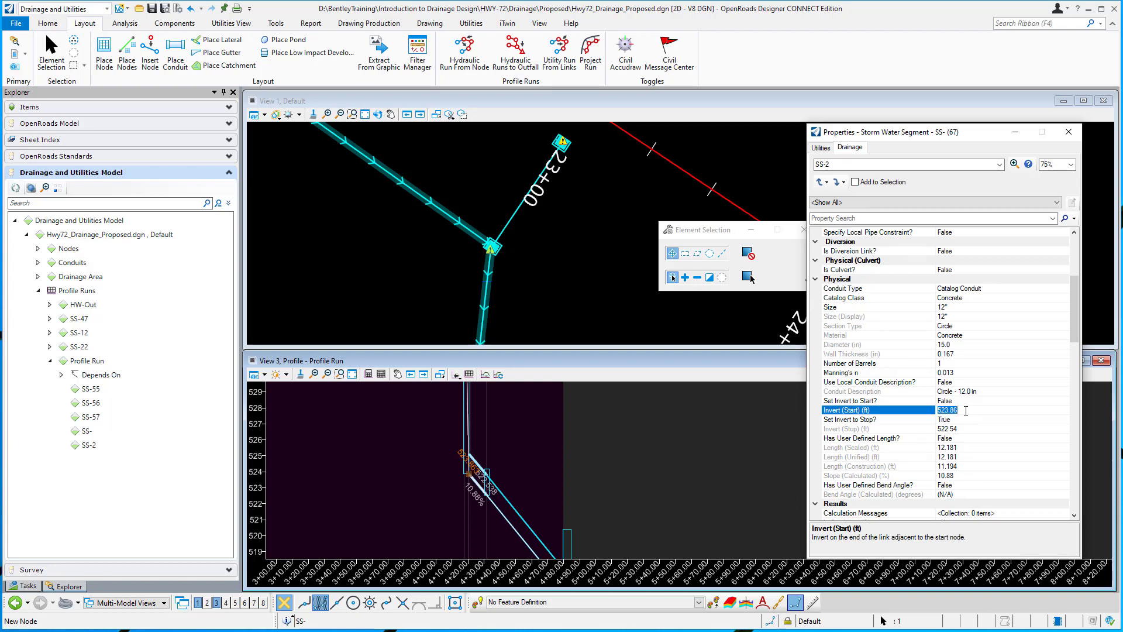
text(5)
key(Return)
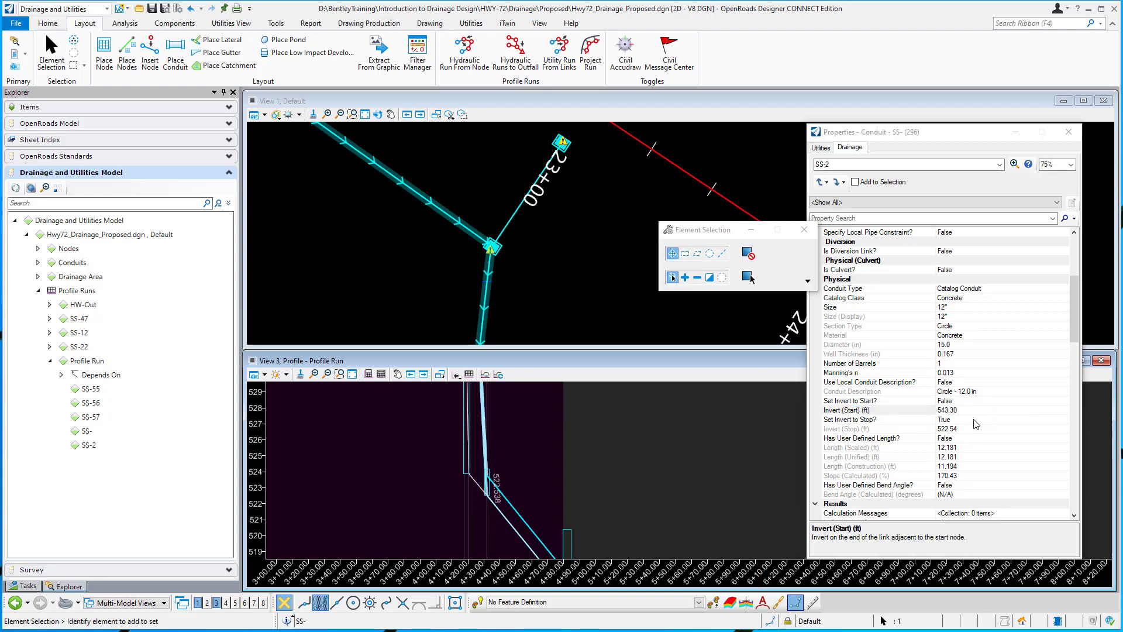
Set the short conduit's Set Invert to Stop? option to False and its Invert (Stop) to 540.00 ft.
click(975, 420)
click(991, 421)
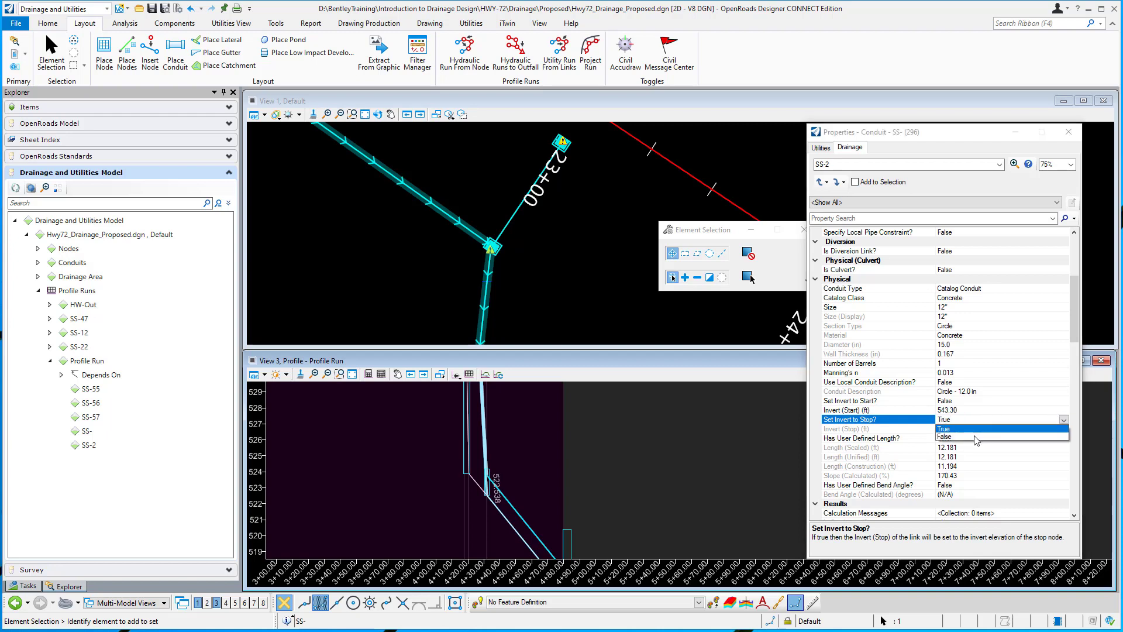
click(977, 441)
click(969, 430)
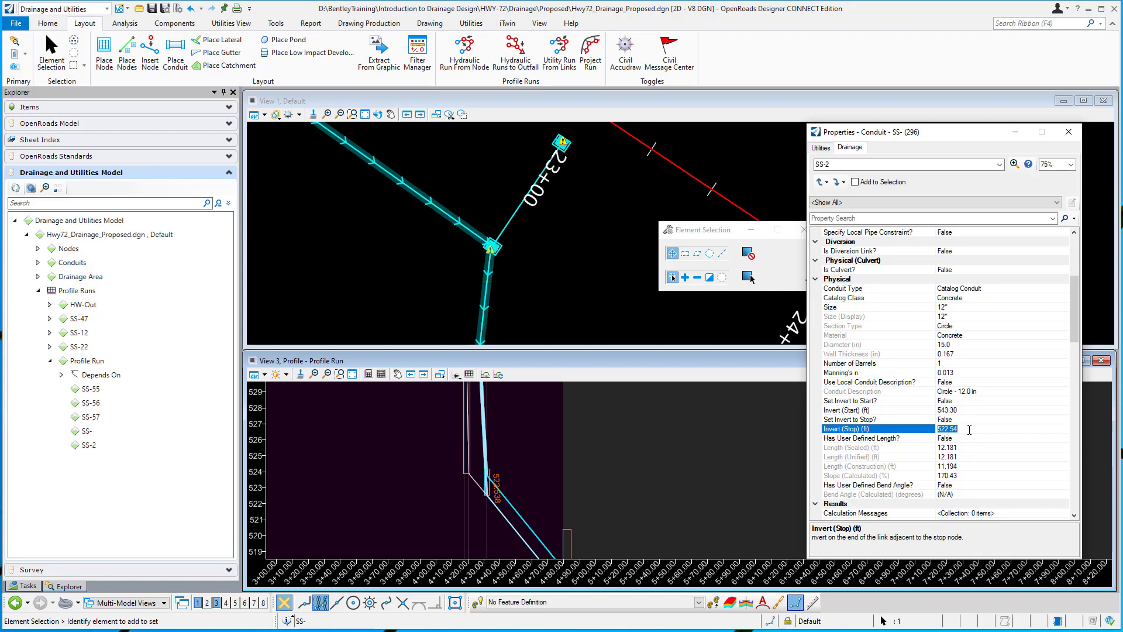
text(540.0)
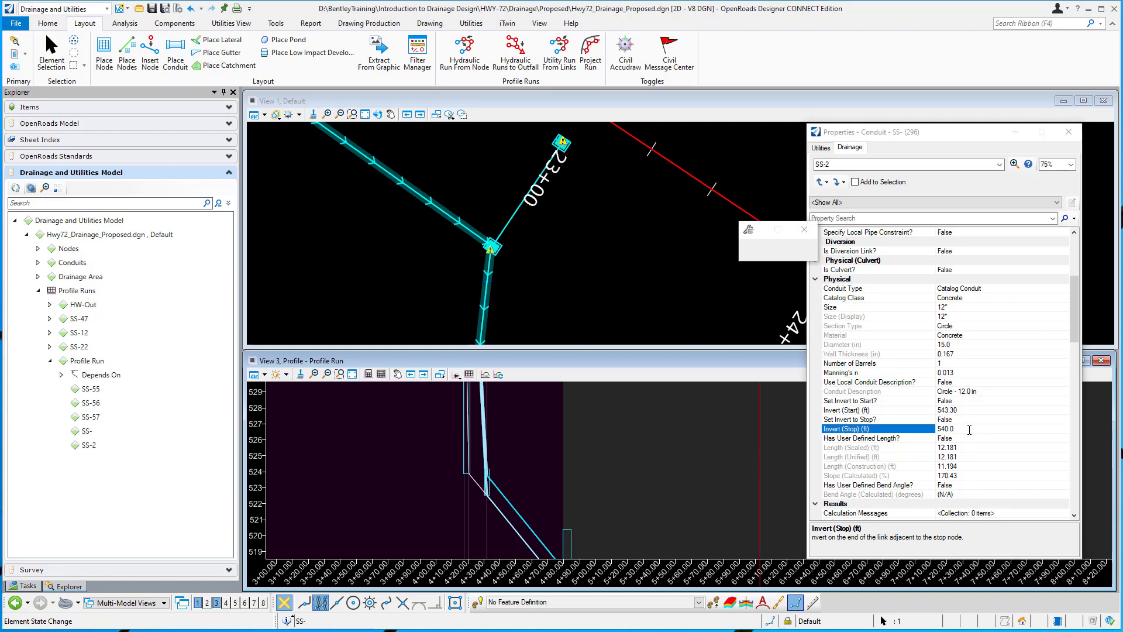
key(Return)
Lower the short conduit's start invert directly in the profile to give a 2.47% slope, then clear the selection.
scroll(431, 495, down, 3)
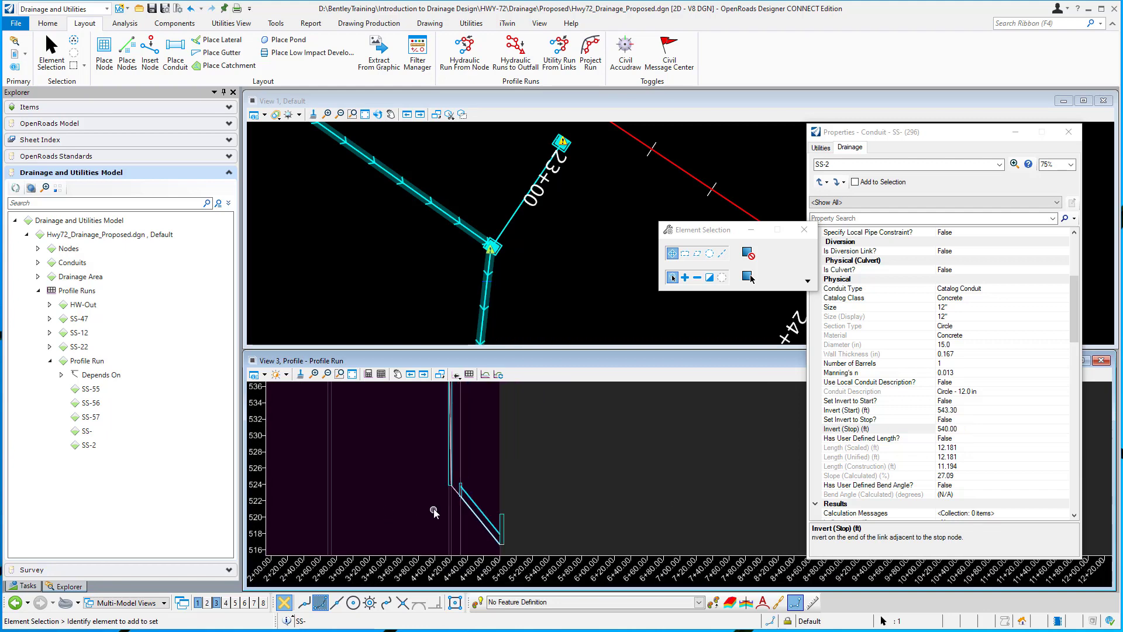
scroll(449, 398, up, 5)
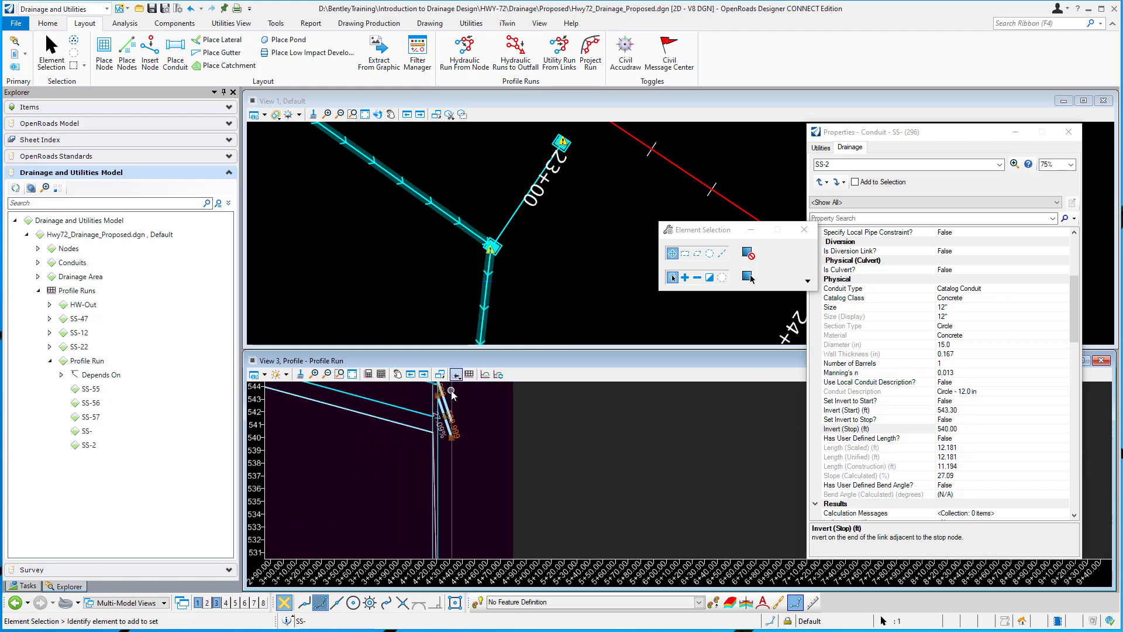
scroll(450, 405, up, 3)
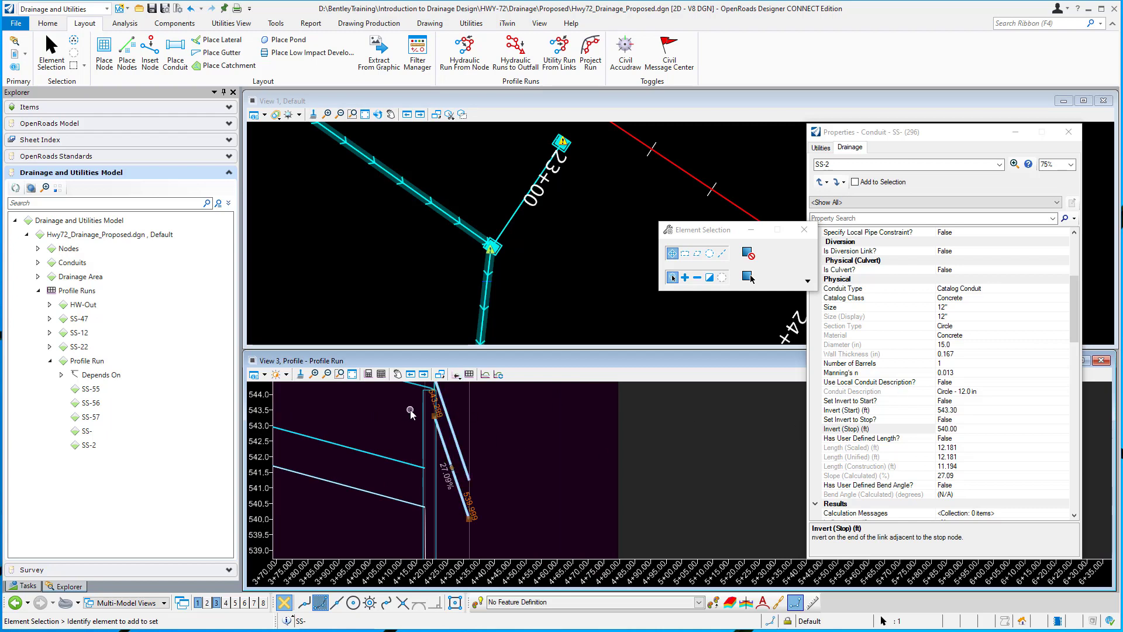
click(440, 416)
scroll(422, 454, down, 3)
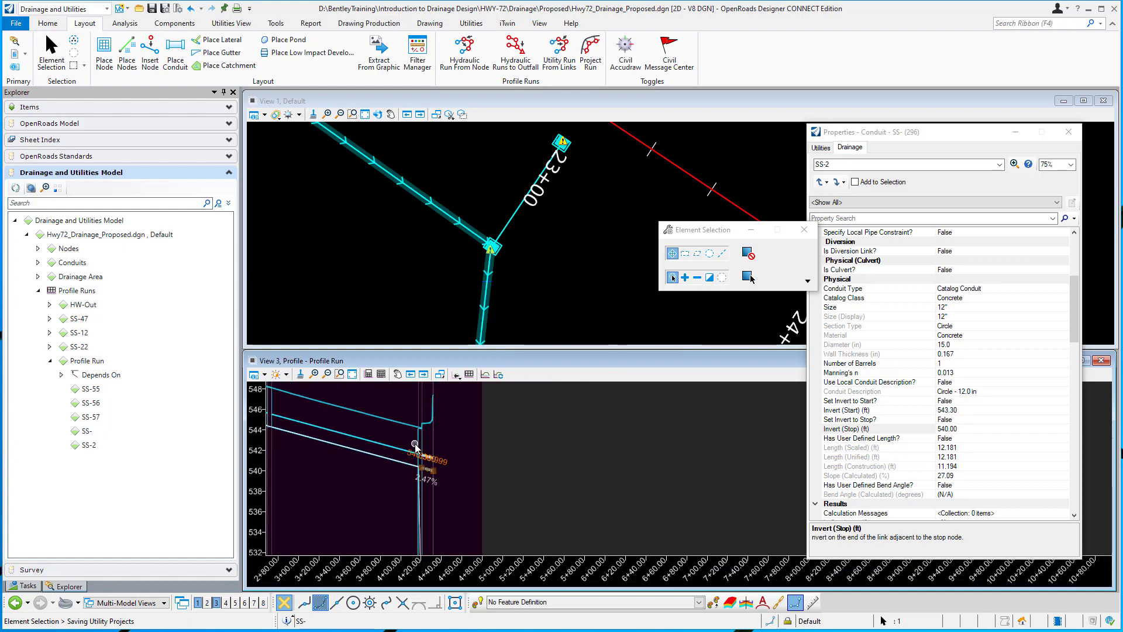
scroll(415, 445, down, 3)
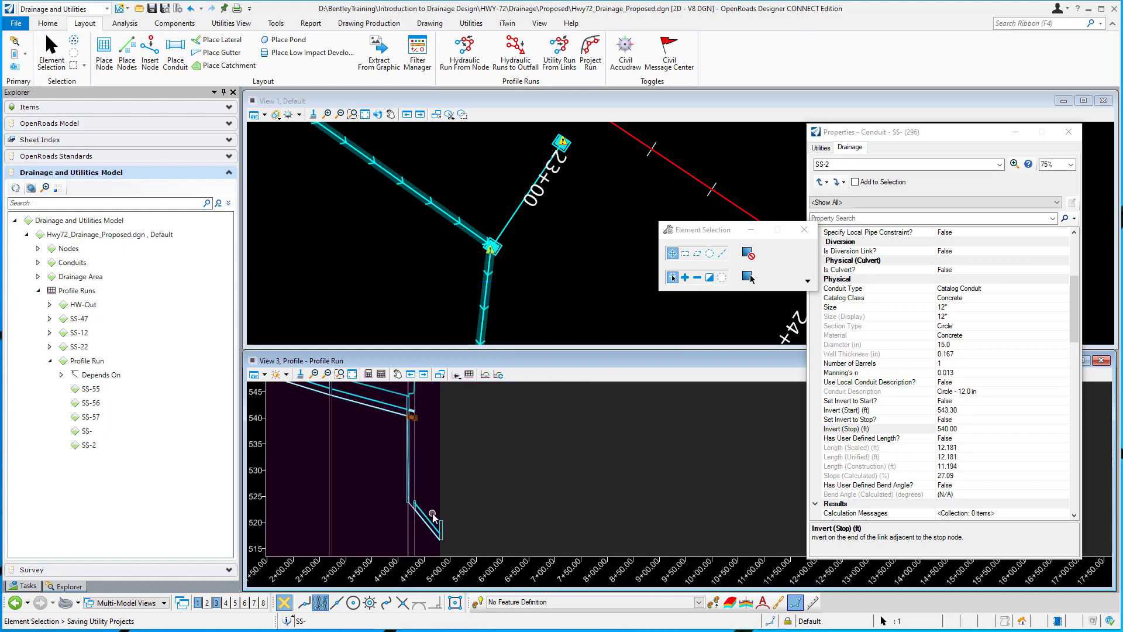
click(432, 488)
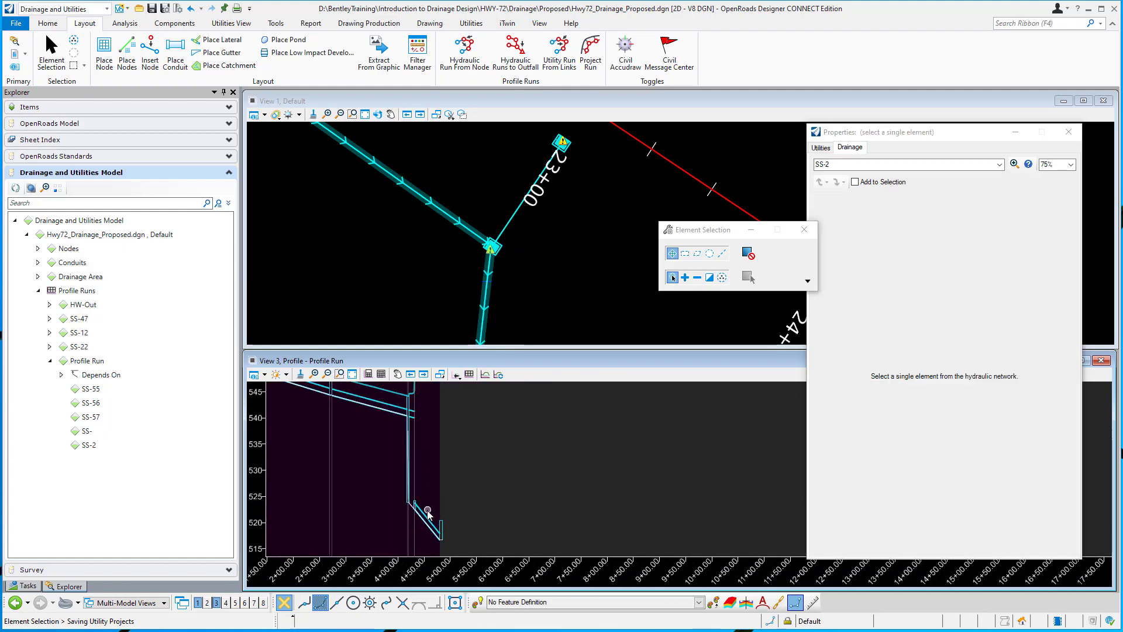
Set Invert (Start) to 540.30 ft on conduit SS-2 between the transition and the outfall.
click(429, 517)
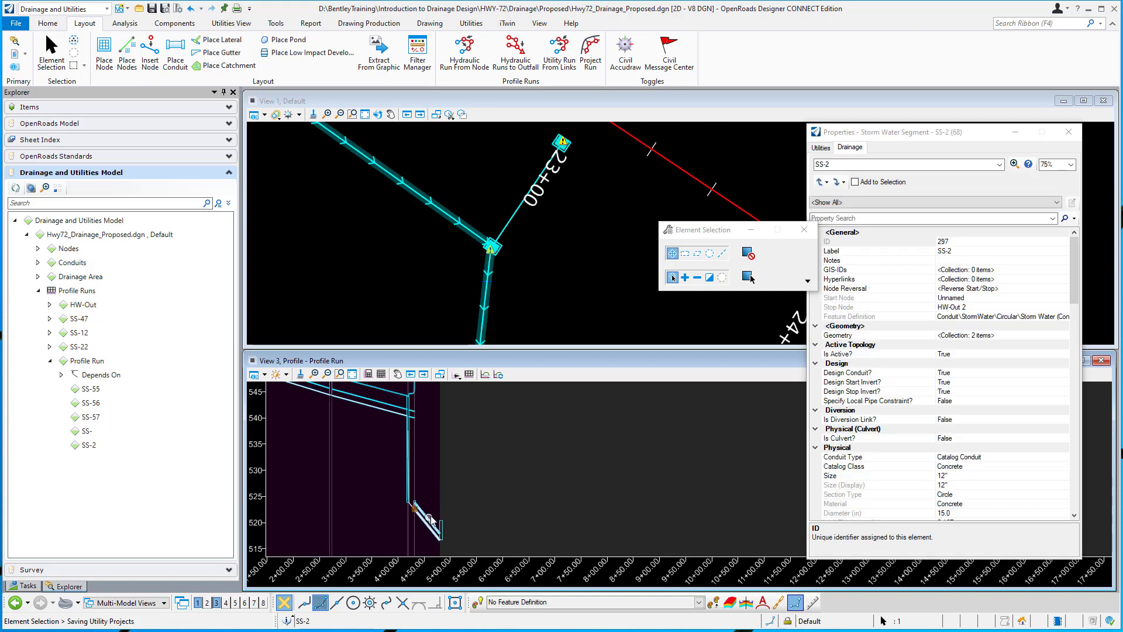
scroll(894, 451, down, 5)
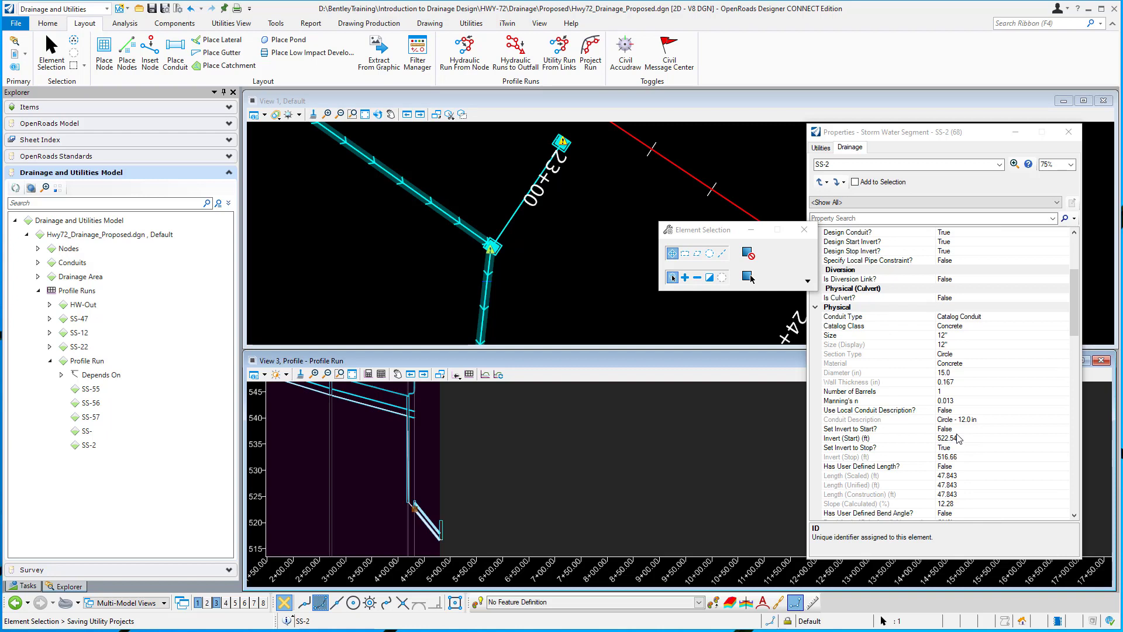
click(969, 449)
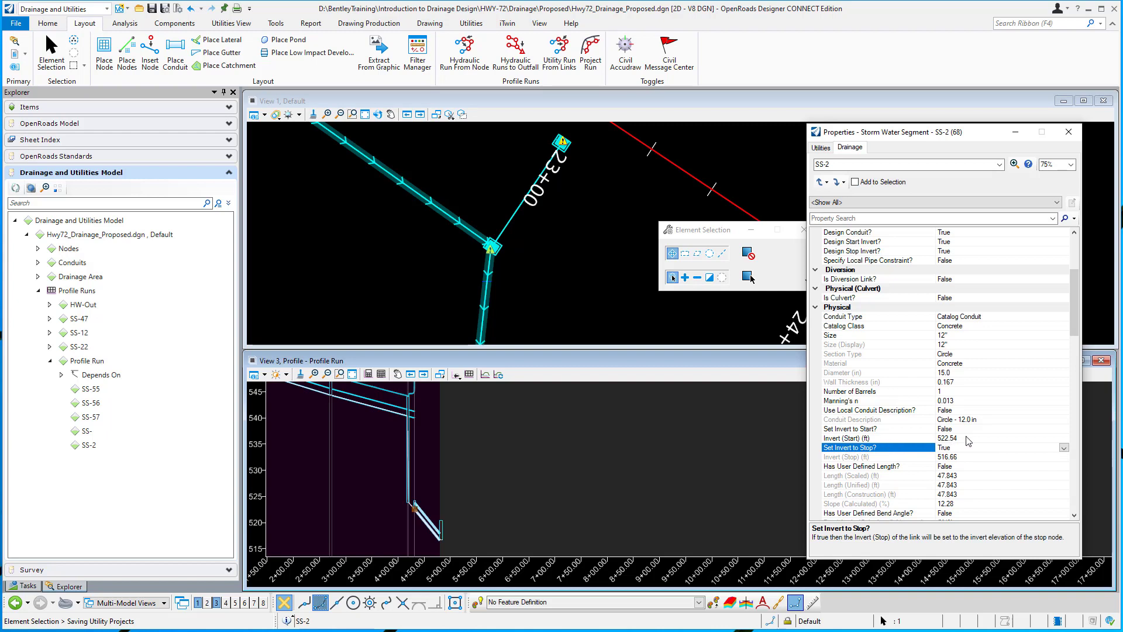
click(967, 438)
text(54)
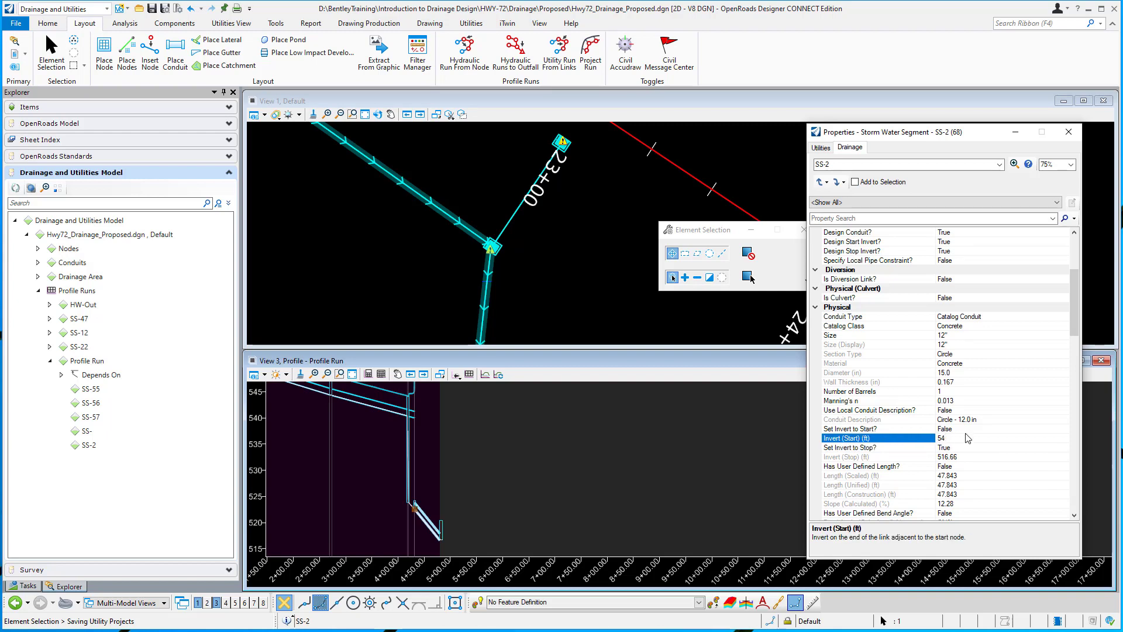
key(BackSpace)
key(Return)
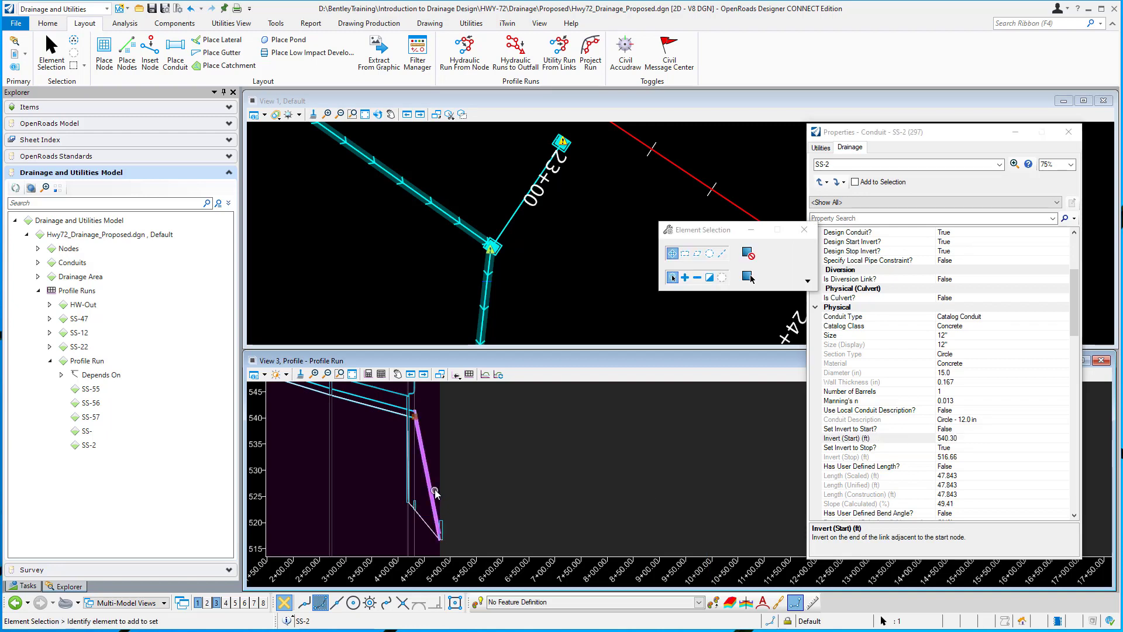
Set both the invert elevation and the ground elevation of the transition node to 540.30 ft.
click(409, 504)
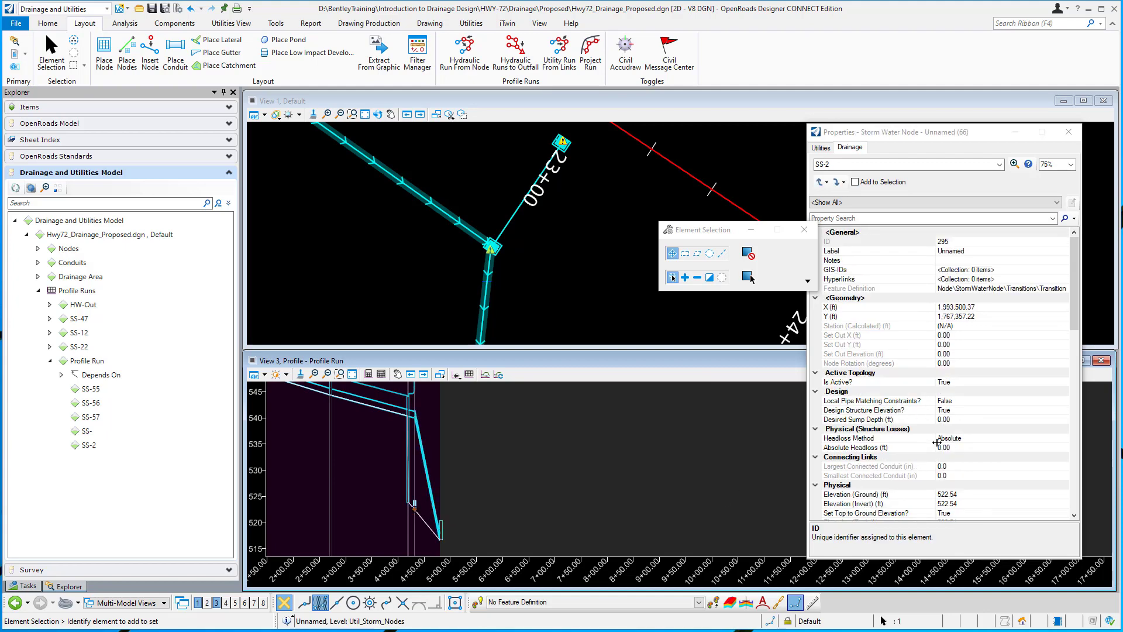
scroll(937, 443, down, 1)
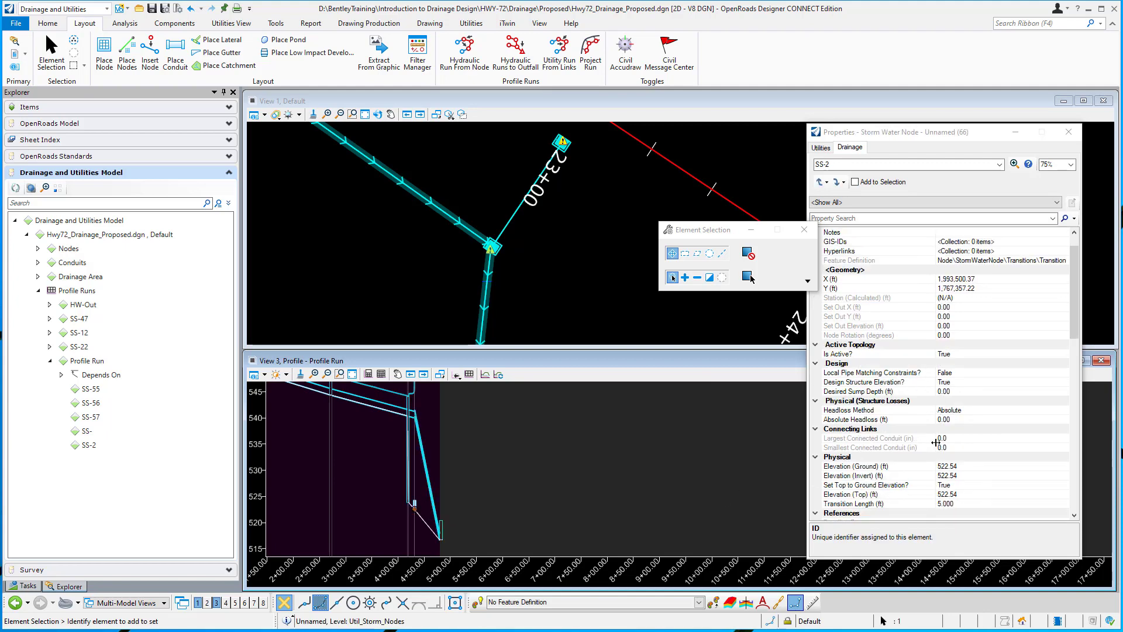
click(969, 475)
text(540.)
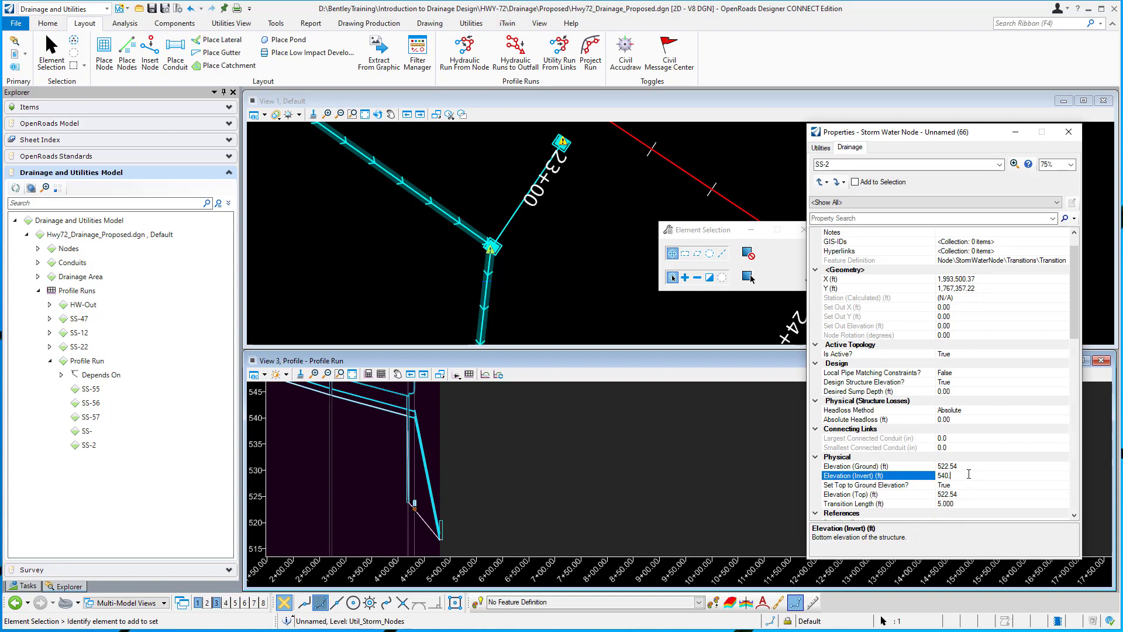
text(3)
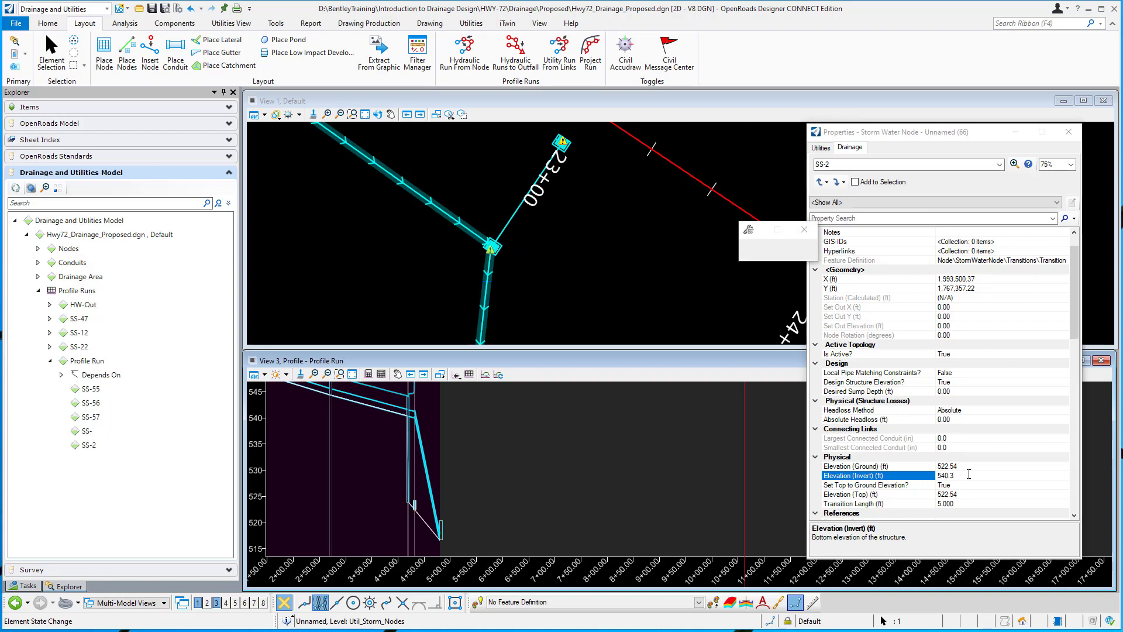
key(Return)
click(962, 466)
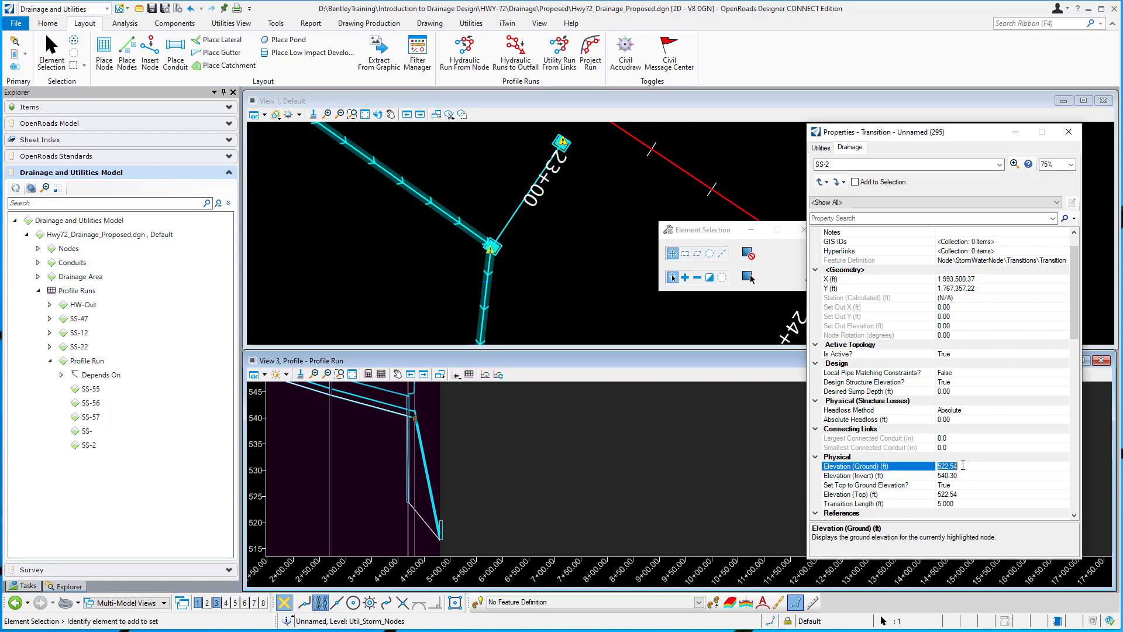
text(540.30)
key(Return)
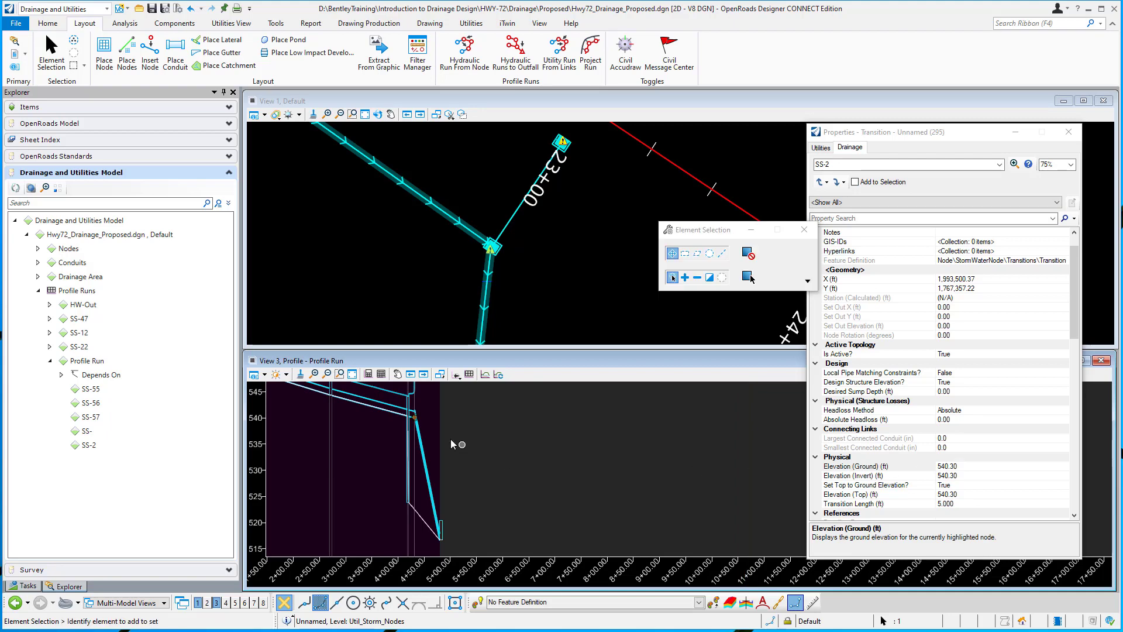
Raise the invert elevation of CB-9 directly in the profile to about 540.26 ft, level with the incoming conduit.
scroll(422, 412, up, 3)
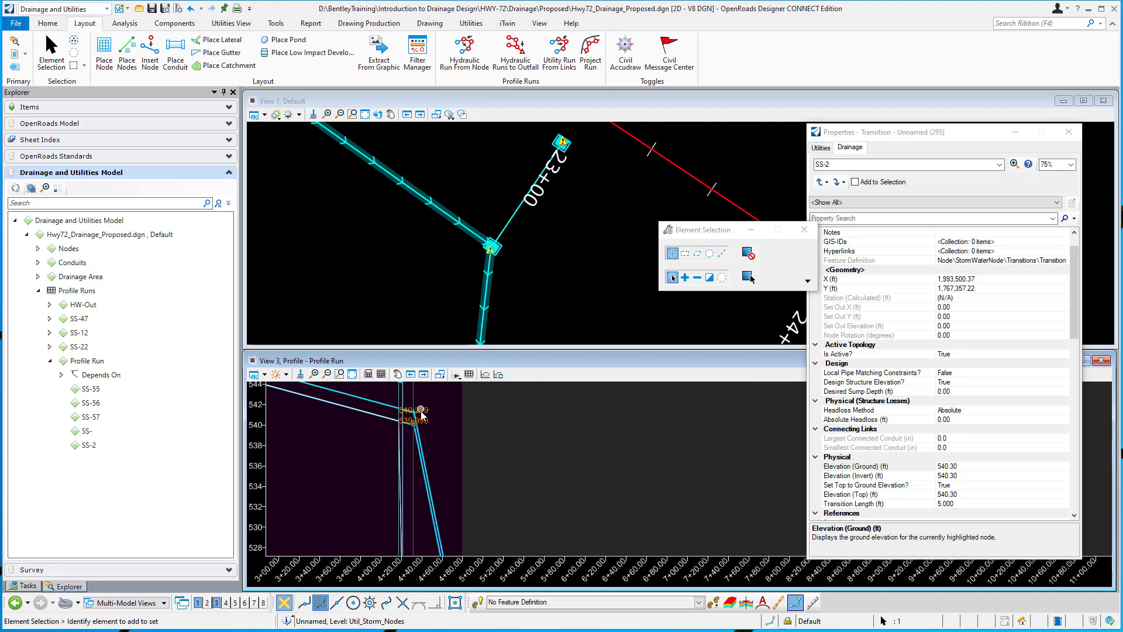
scroll(421, 412, down, 2)
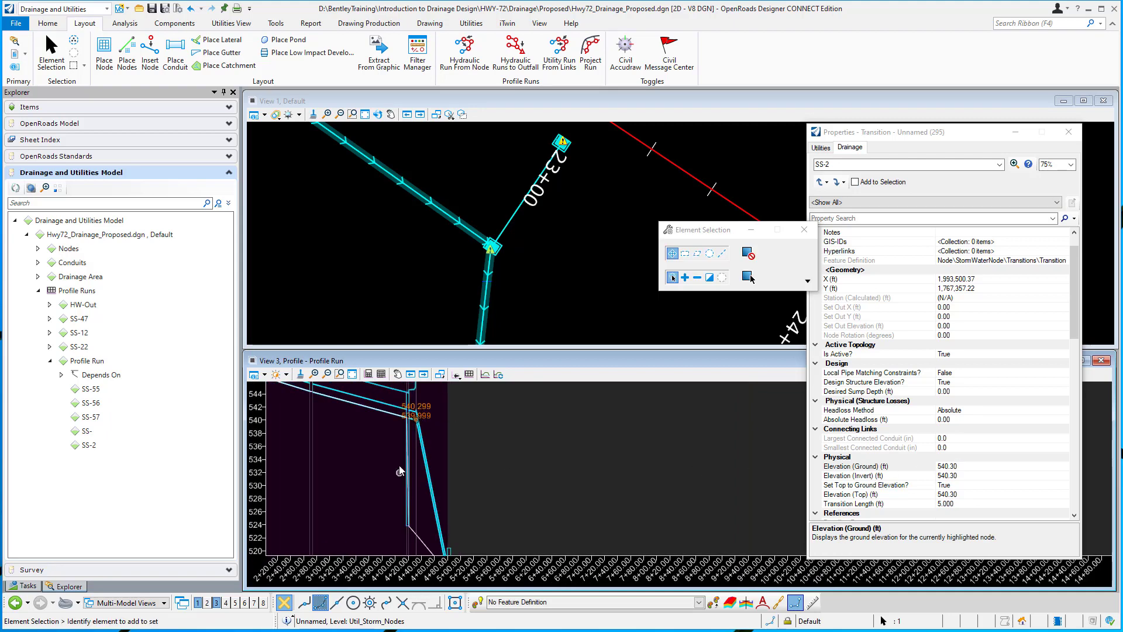
click(403, 416)
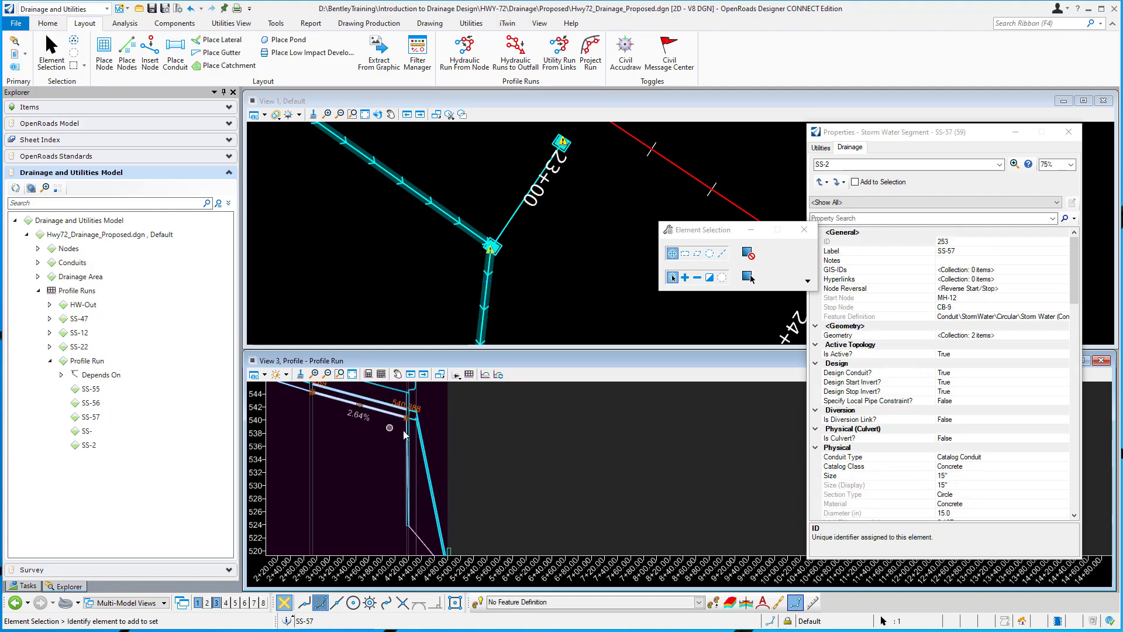
click(412, 516)
click(412, 519)
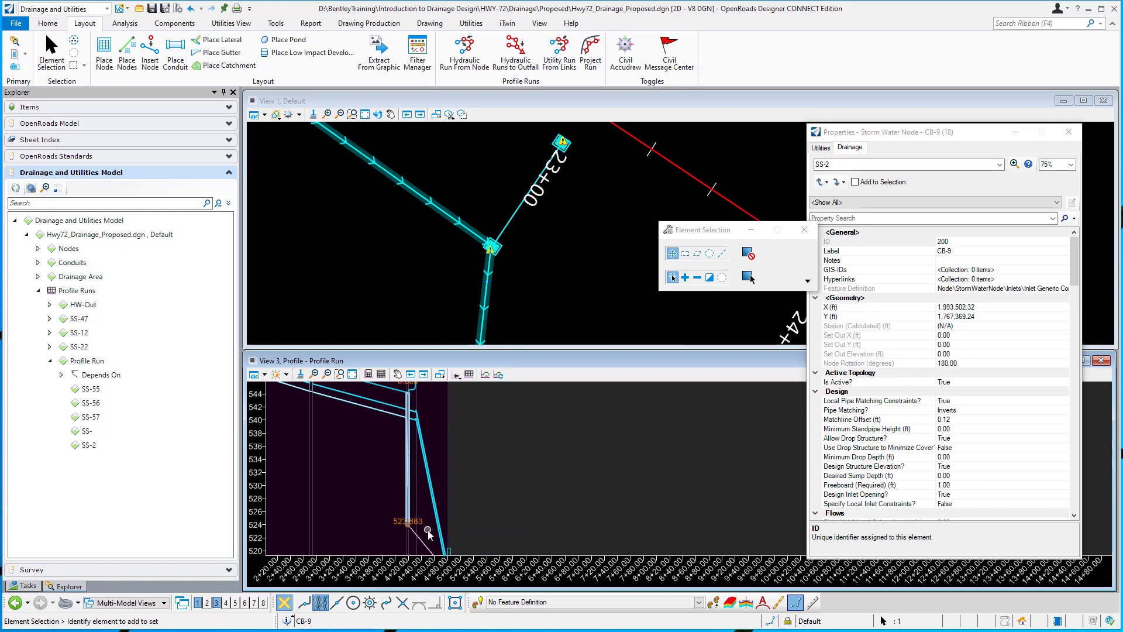
click(398, 521)
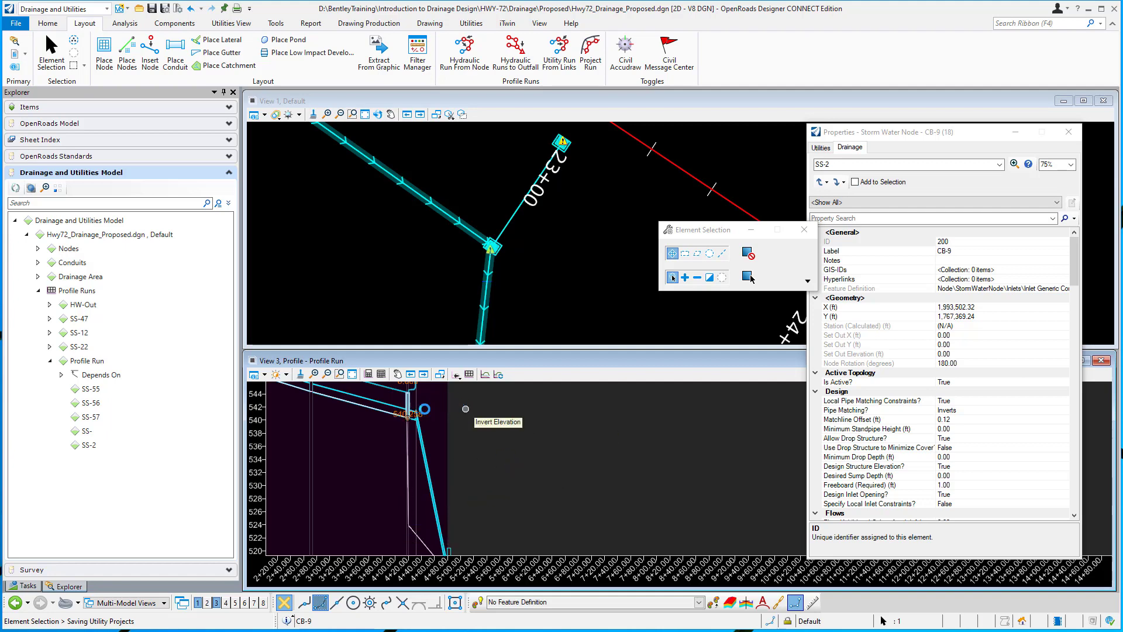
Examine the profile from CB-9 through the short conduit and transition down the steep conduit to the outfall.
scroll(409, 418, up, 3)
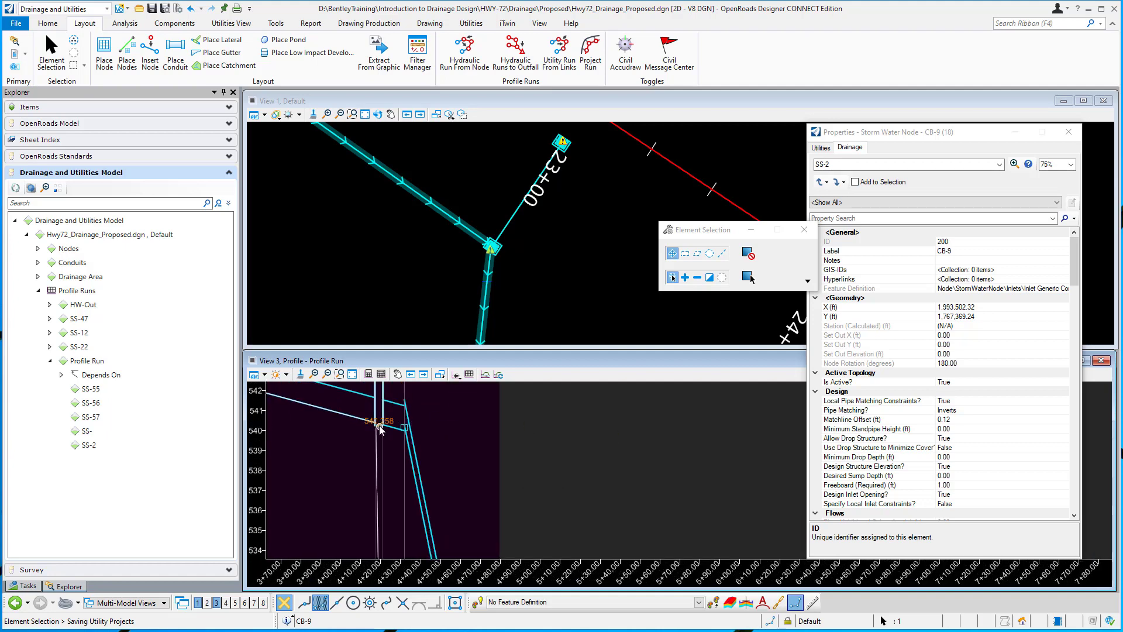
scroll(382, 427, down, 3)
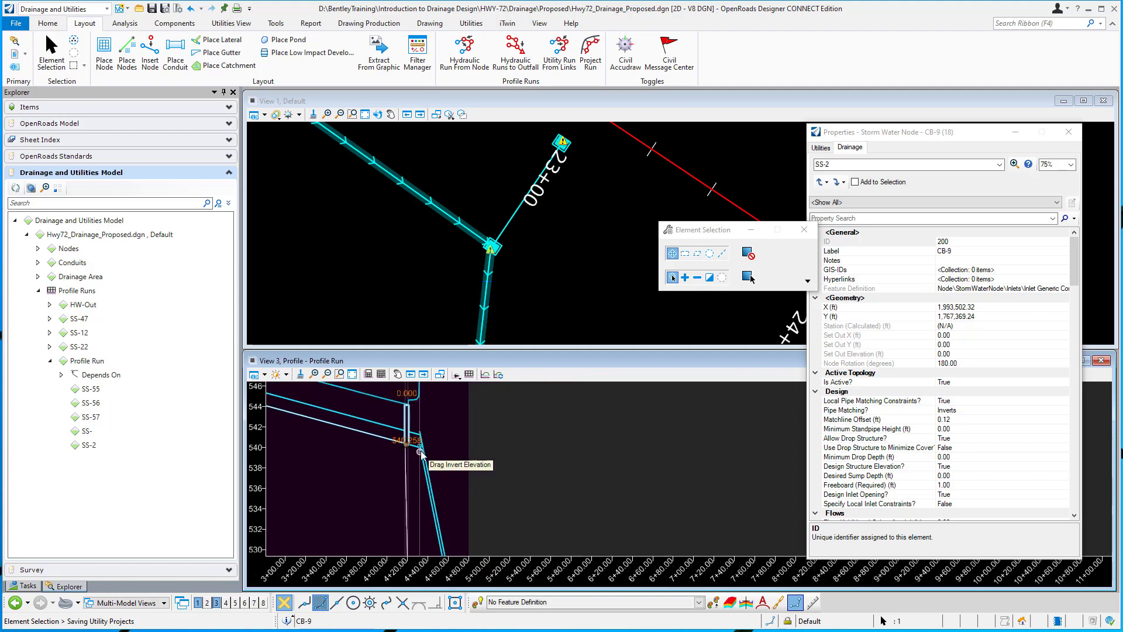
scroll(421, 452, down, 2)
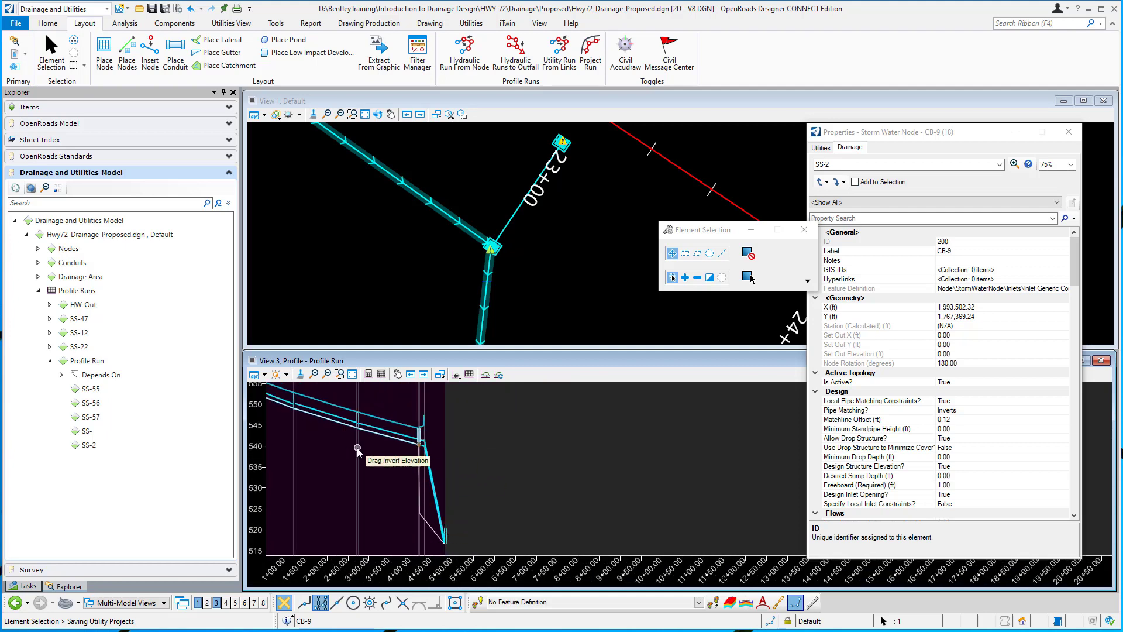
scroll(427, 453, up, 4)
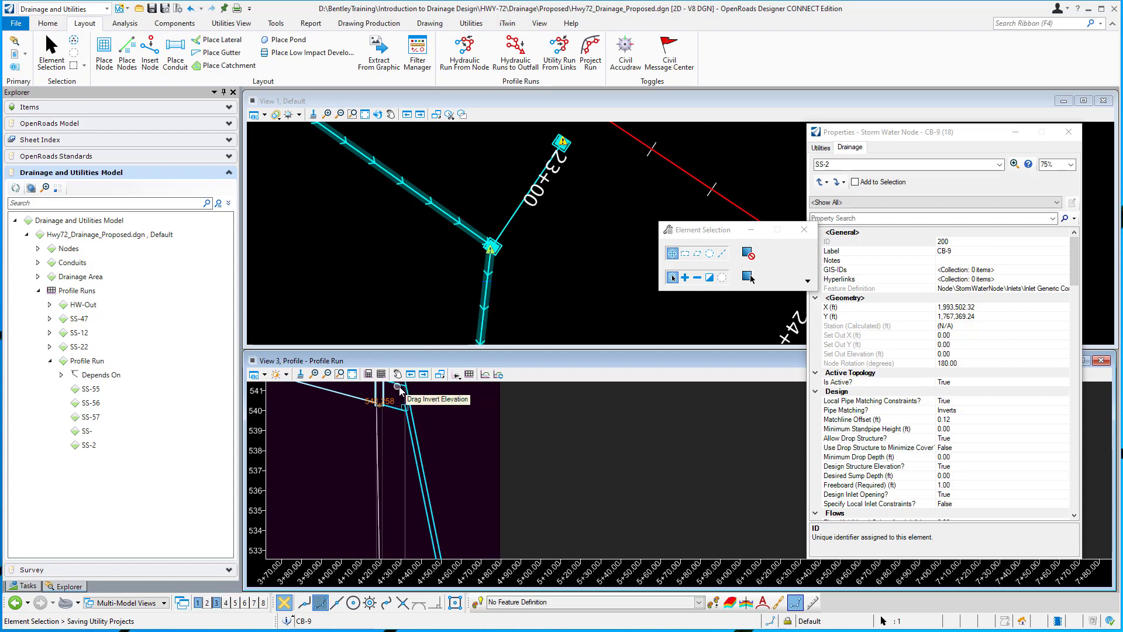
scroll(419, 423, down, 3)
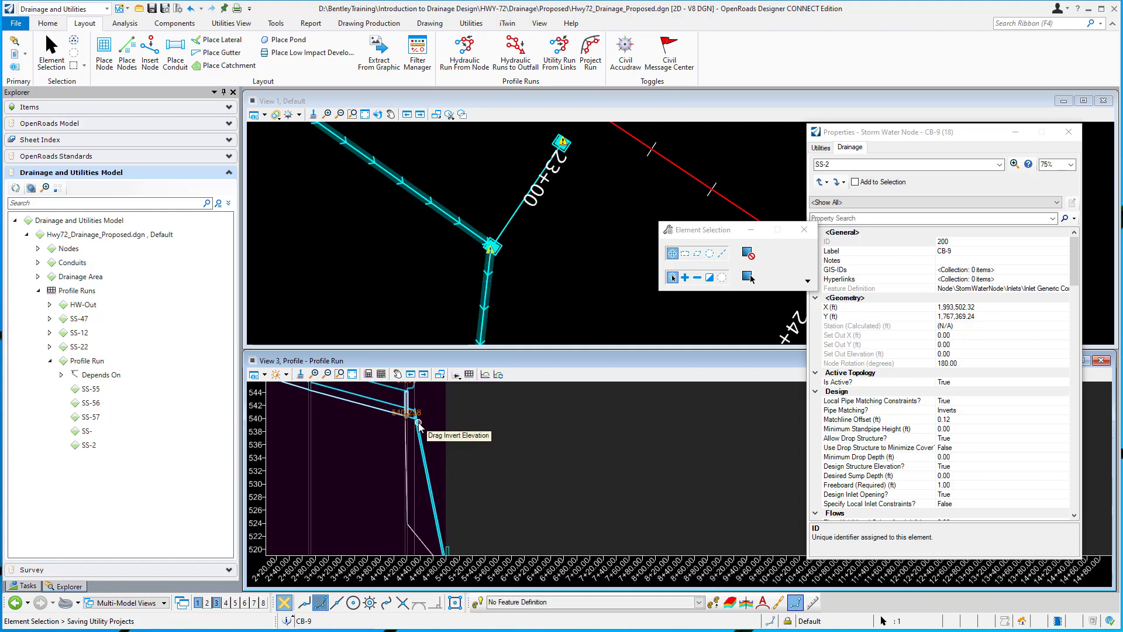
scroll(417, 423, down, 1)
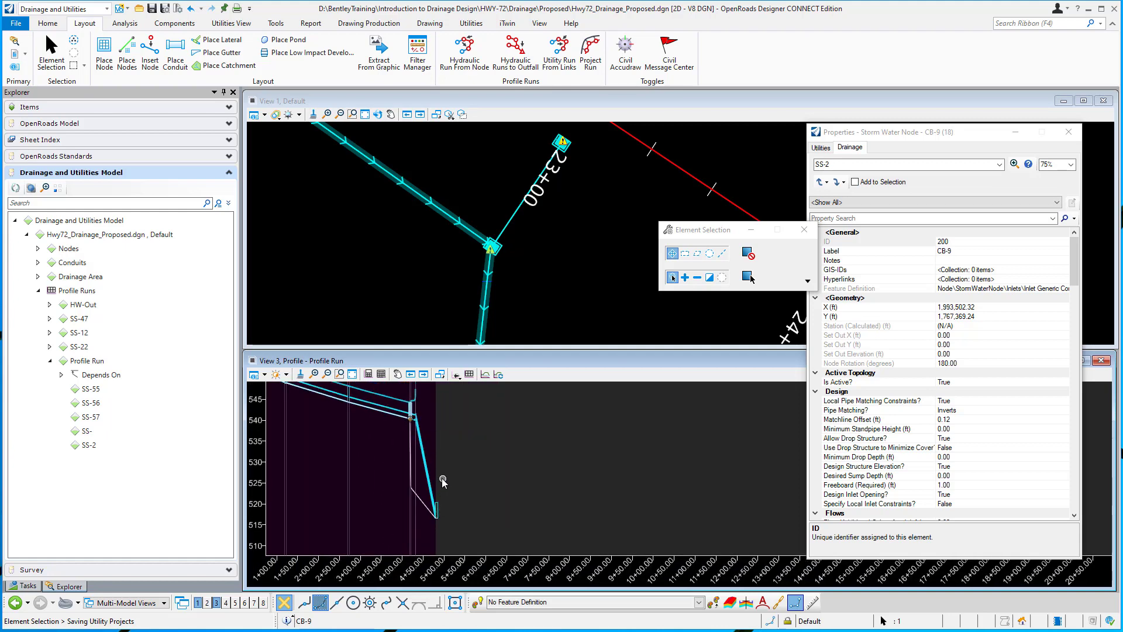